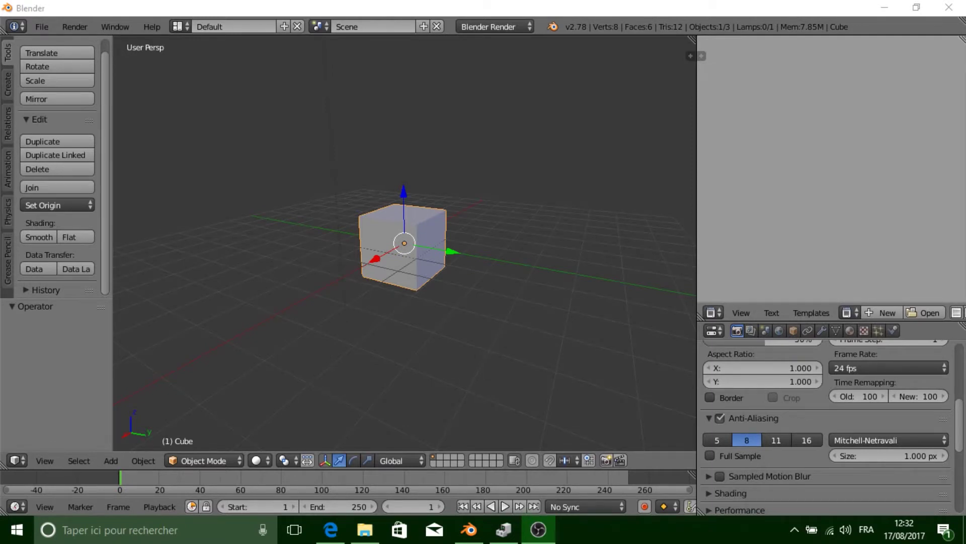
Resize the timeline area to give it somewhat more height.
{"action": "left_click_drag", "start_coordinate": [347, 469], "coordinate": [355, 328]}
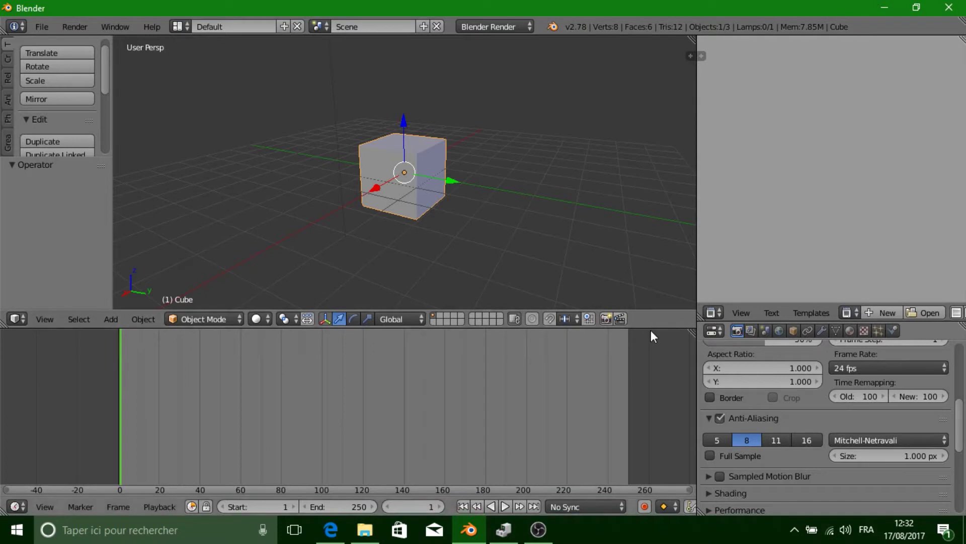
{"action": "left_click_drag", "start_coordinate": [651, 327], "coordinate": [651, 376]}
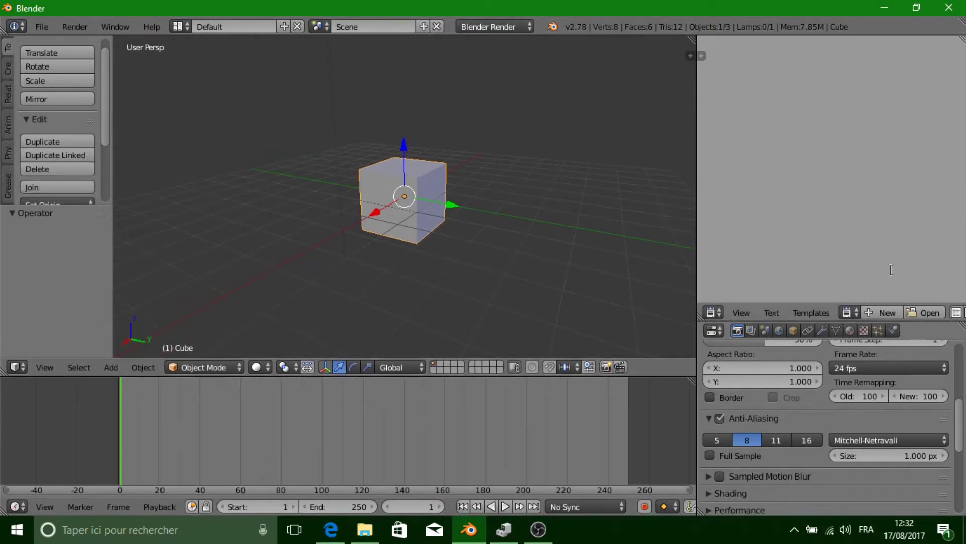
{"action": "left_click", "coordinate": [711, 312]}
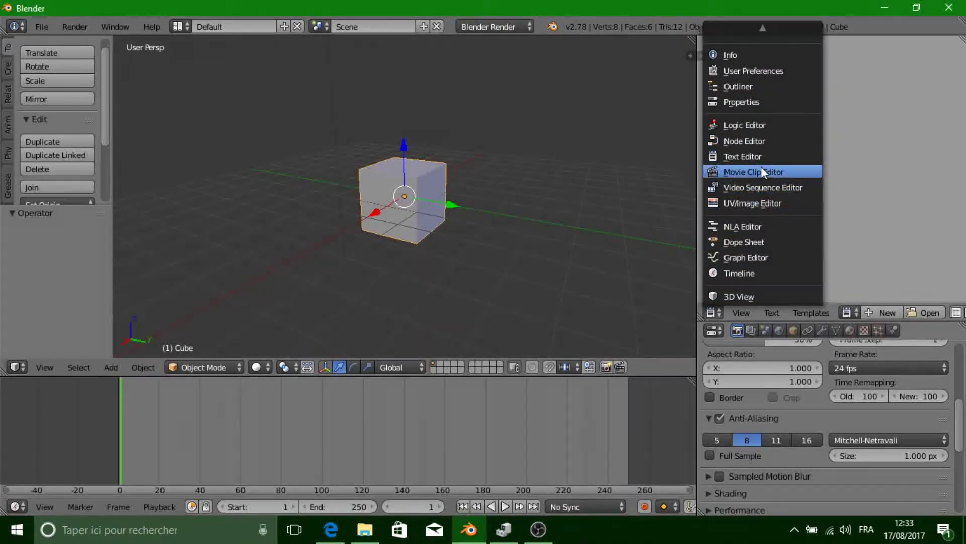
{"action": "left_click", "coordinate": [860, 213]}
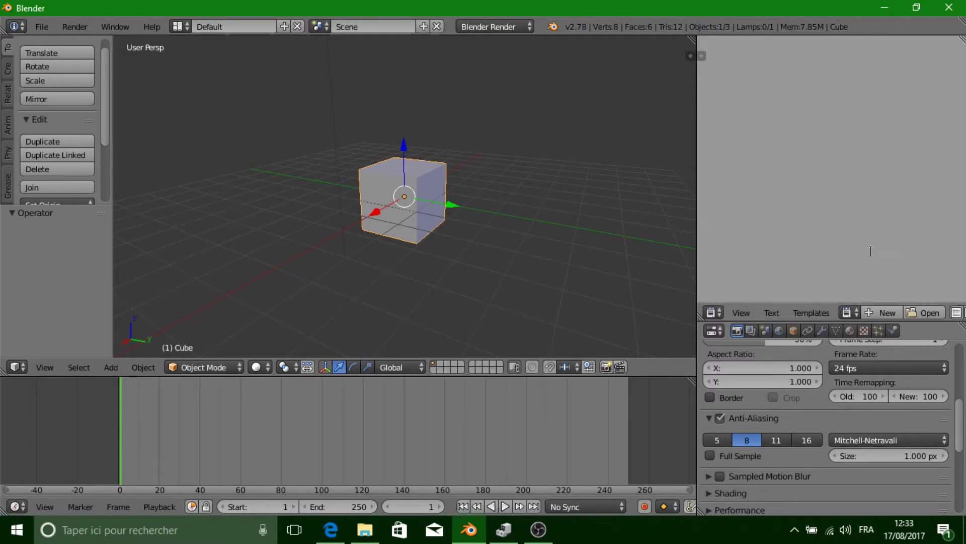
Create a new text block in the Text Editor named main.py.
{"action": "left_click", "coordinate": [893, 312]}
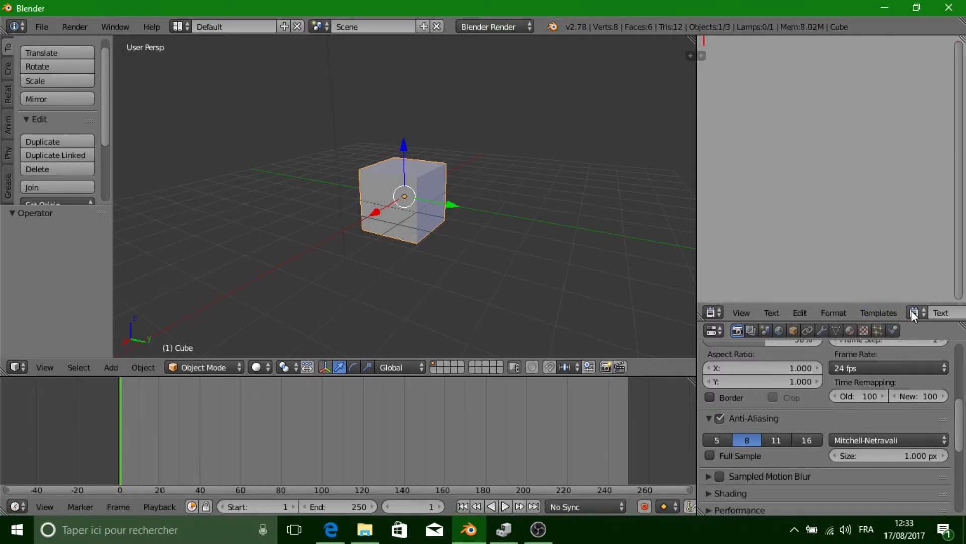
{"action": "middle_click_drag", "start_coordinate": [911, 310], "coordinate": [829, 309]}
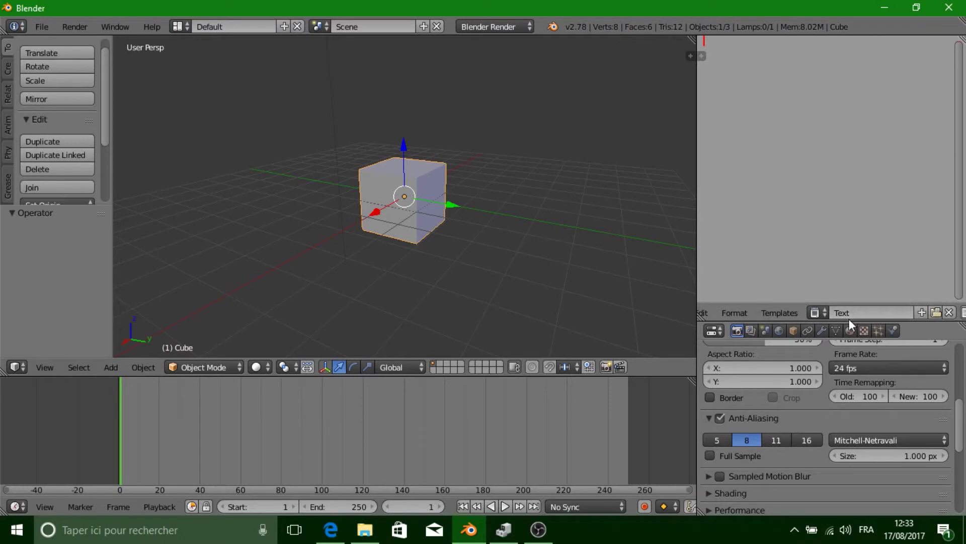
{"action": "double_click", "coordinate": [858, 310]}
{"action": "type", "text": "main"}
{"action": "type", "text": ".py"}
{"action": "key", "text": "Return"}
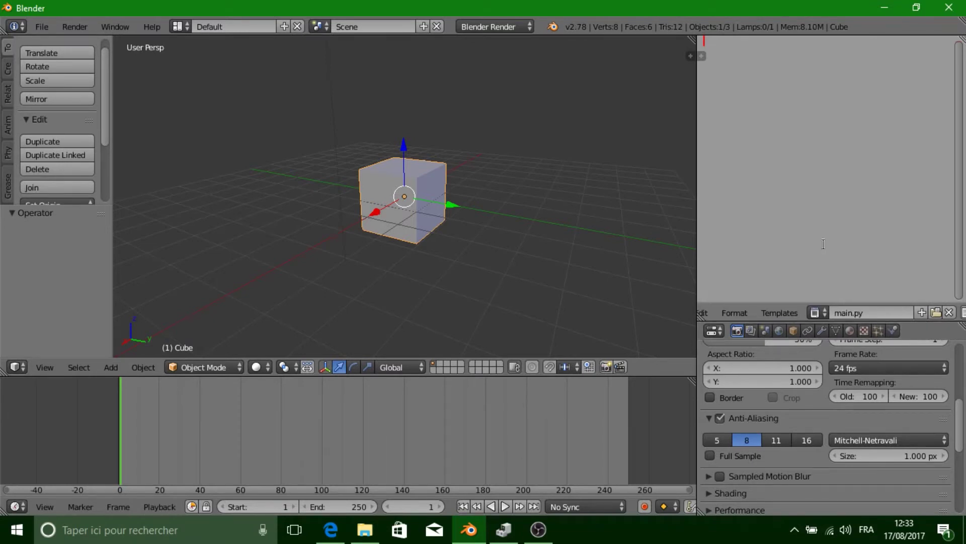
Turn the timeline area into the Logic Editor and hide its properties panel.
{"action": "left_click", "coordinate": [19, 506]}
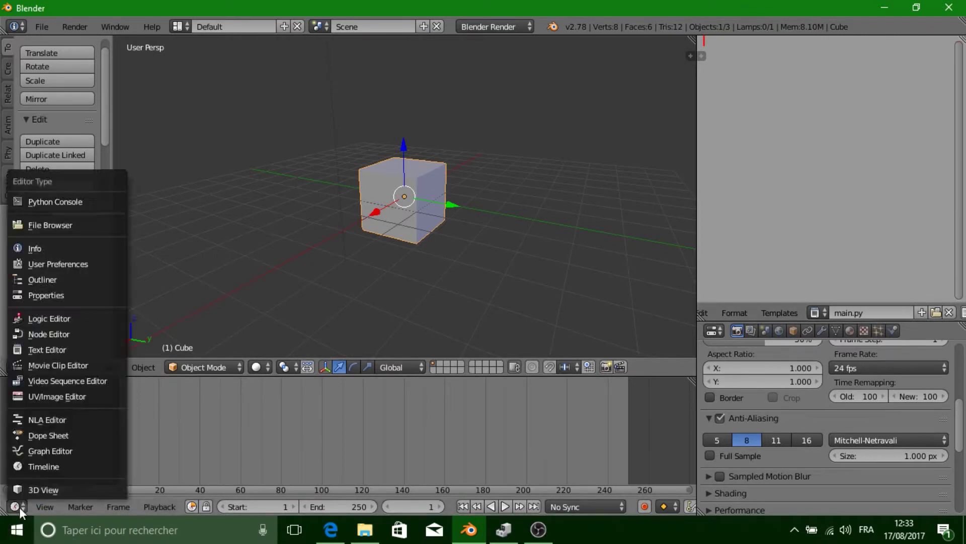
{"action": "left_click", "coordinate": [33, 321]}
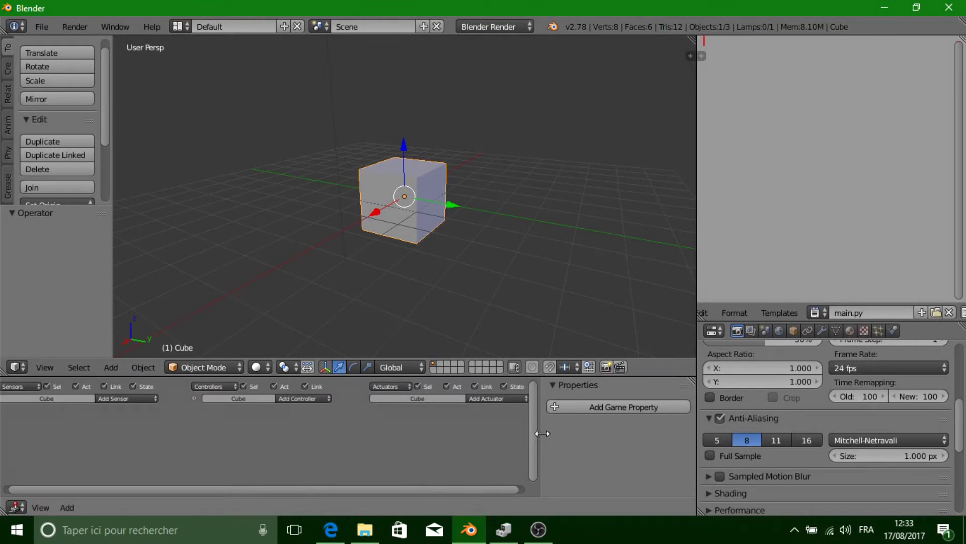
{"action": "left_click_drag", "start_coordinate": [537, 442], "coordinate": [567, 442]}
{"action": "scroll", "coordinate": [262, 419], "scroll_direction": "up", "scroll_amount": 2, "text": "ctrl"}
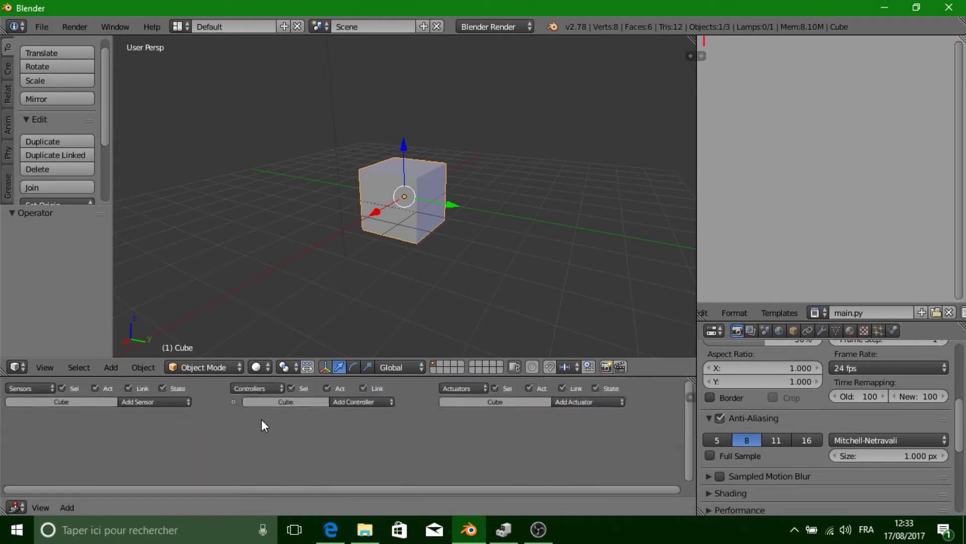
{"action": "scroll", "coordinate": [252, 419], "scroll_direction": "up", "scroll_amount": 1, "text": "ctrl"}
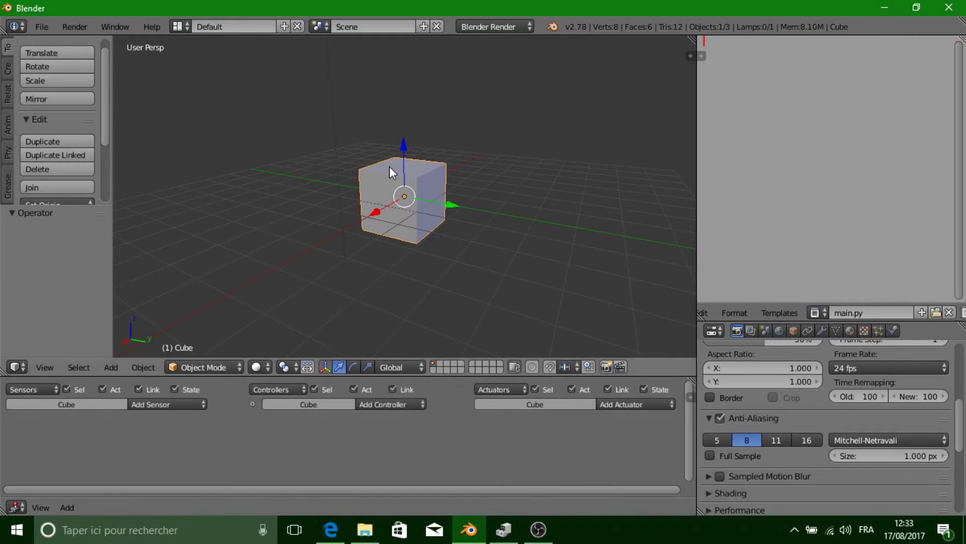
Orbit the 3D view to show the cube's front and right side.
{"action": "middle_click_drag", "start_coordinate": [390, 167], "coordinate": [416, 201]}
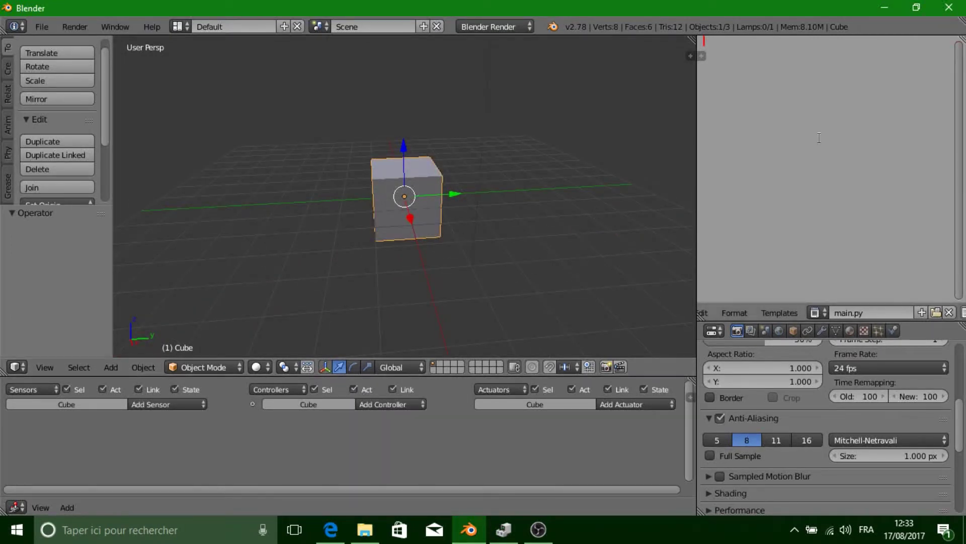
{"action": "mouse_move", "coordinate": [470, 173]}
{"action": "middle_mouse_down"}
{"action": "mouse_move", "coordinate": [451, 189]}
{"action": "mouse_move", "coordinate": [355, 185]}
{"action": "middle_mouse_up"}
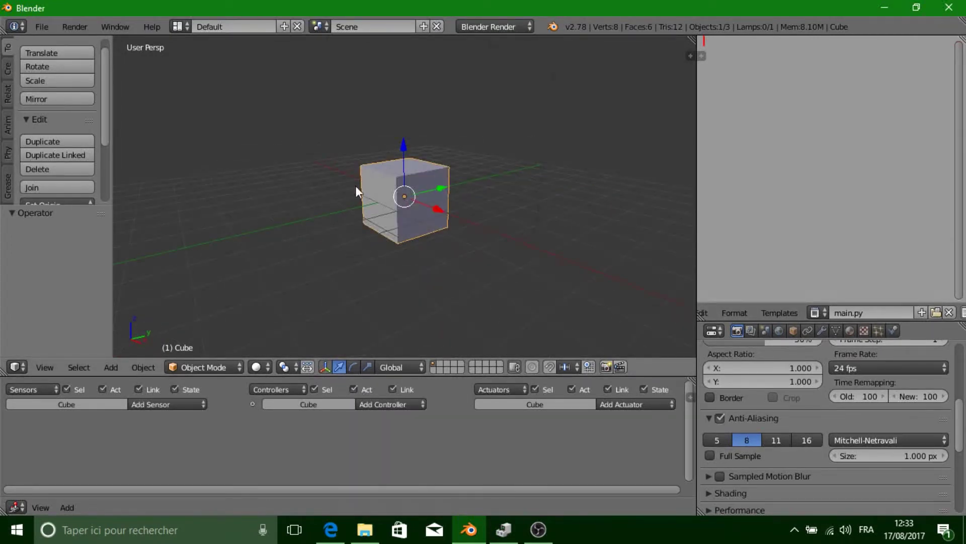
{"action": "left_click", "coordinate": [148, 404]}
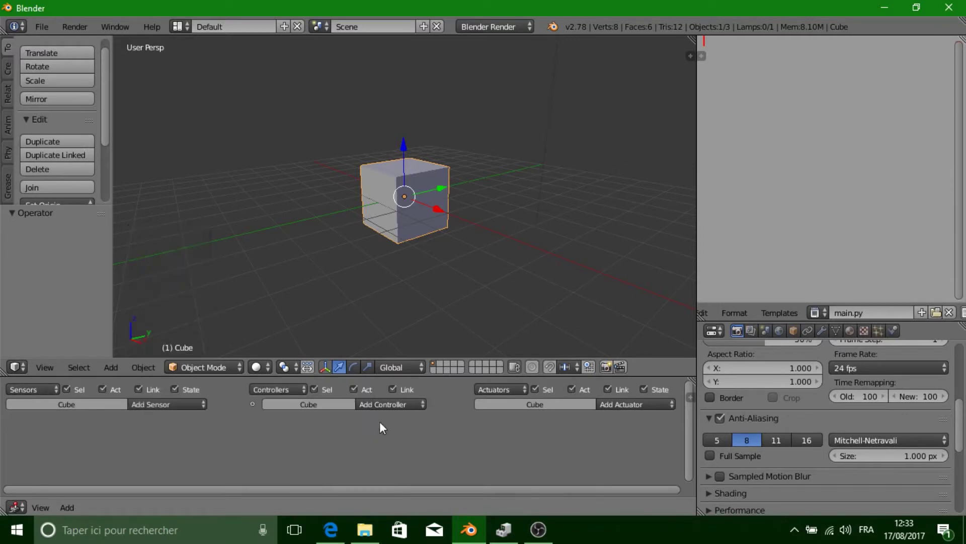
Add an Always sensor to the cube with true-level pulse enabled.
{"action": "left_click", "coordinate": [153, 404]}
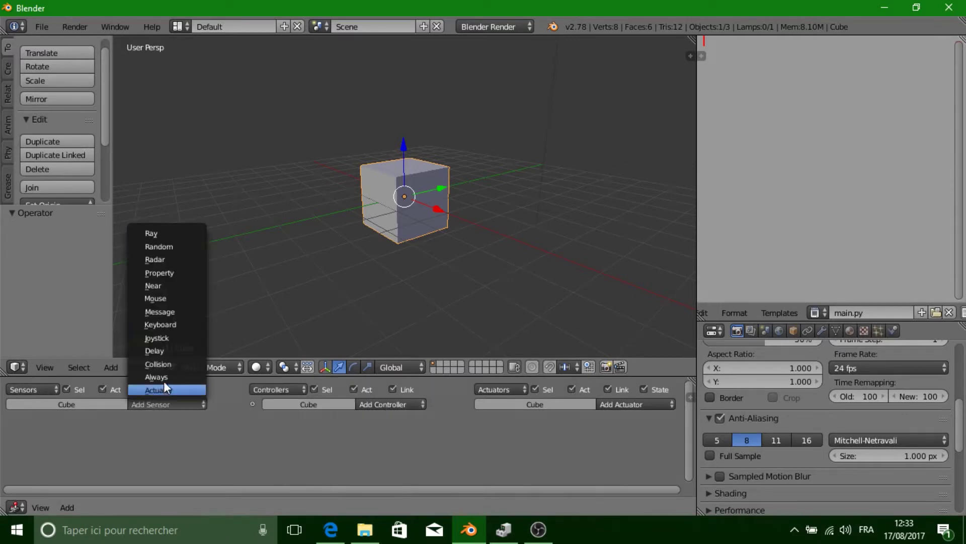
{"action": "left_click", "coordinate": [165, 387]}
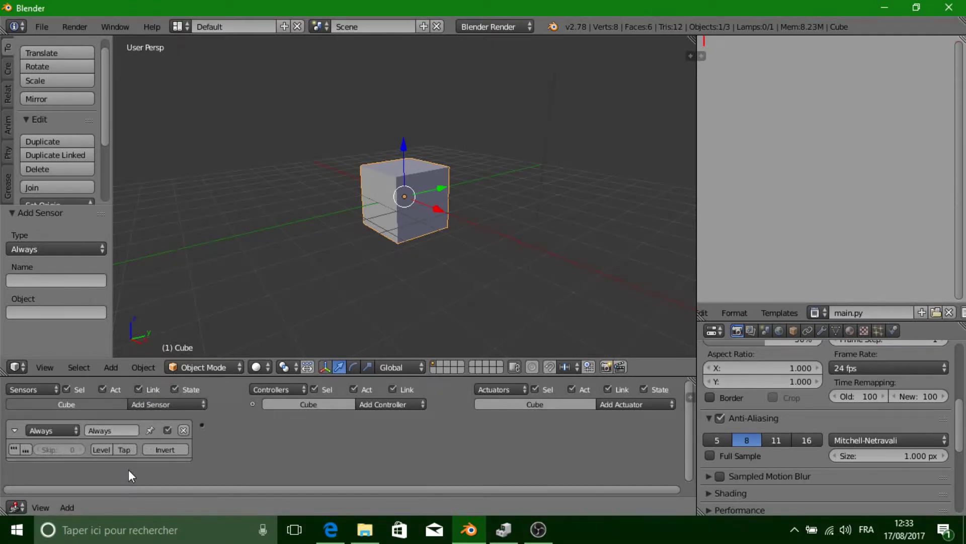
{"action": "left_click", "coordinate": [163, 403]}
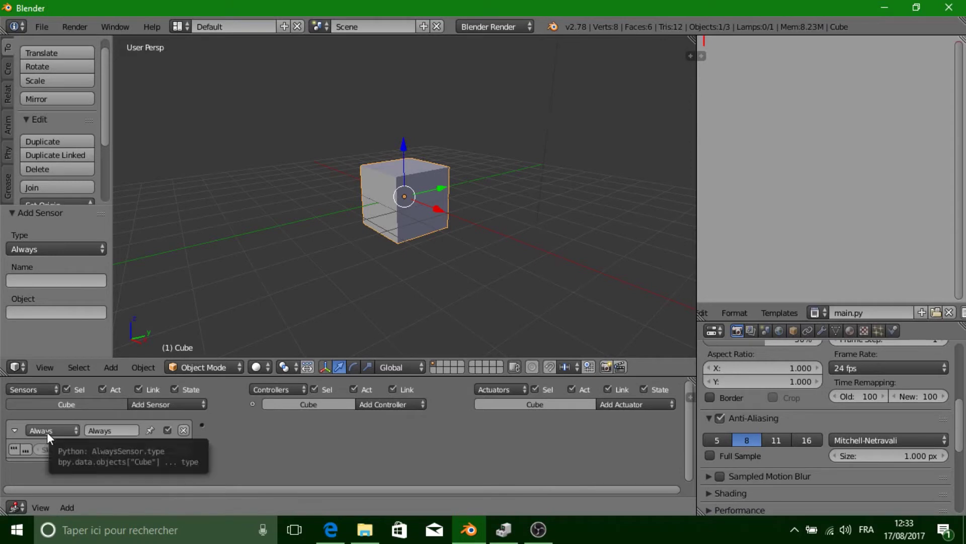
{"action": "scroll", "coordinate": [498, 214], "scroll_direction": "up", "scroll_amount": 1}
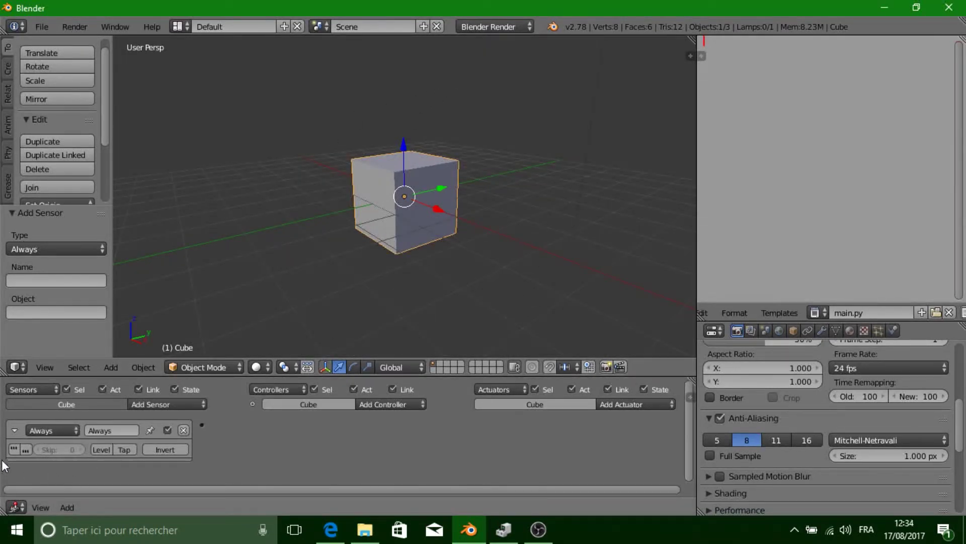
{"action": "left_click", "coordinate": [14, 446]}
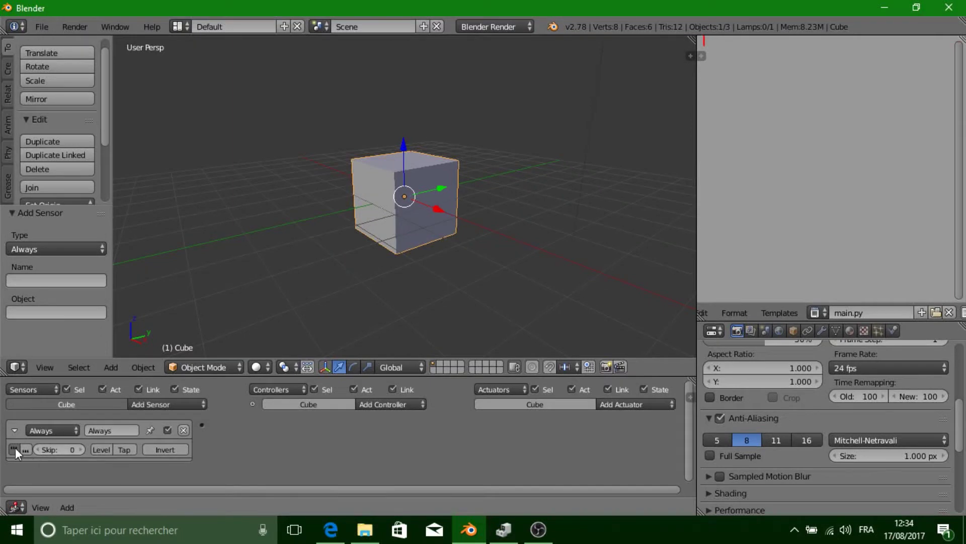
Add a Python controller and connect the Always sensor to it.
{"action": "left_click", "coordinate": [386, 404]}
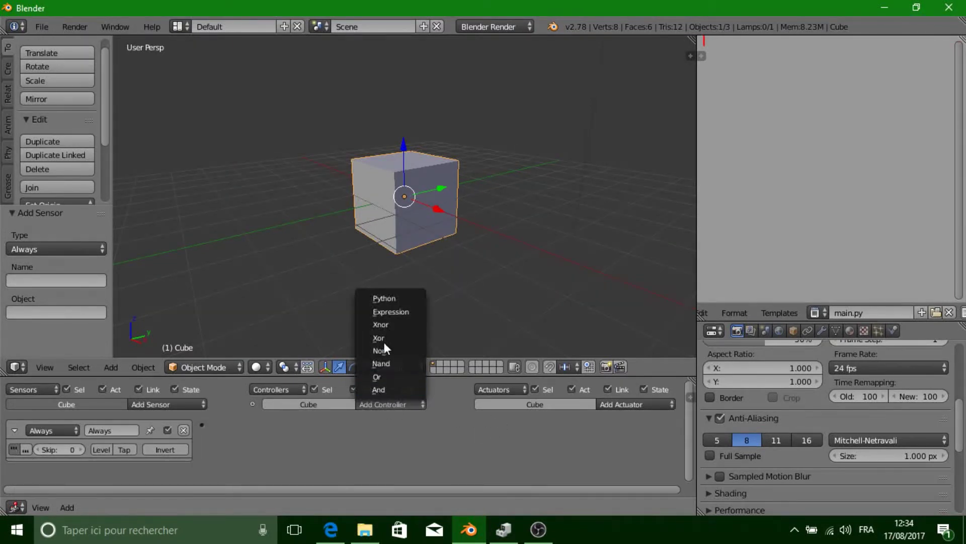
{"action": "left_click", "coordinate": [386, 297]}
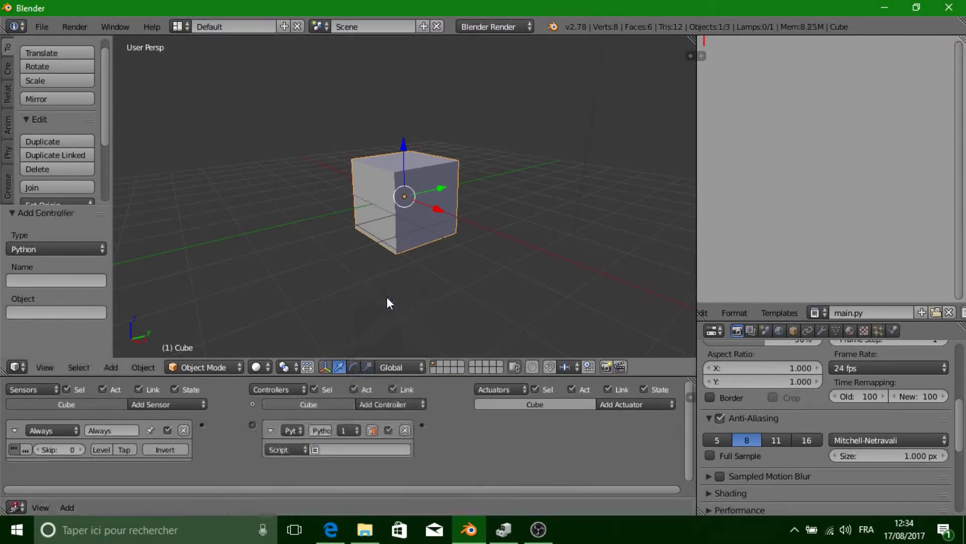
{"action": "left_click", "coordinate": [389, 407]}
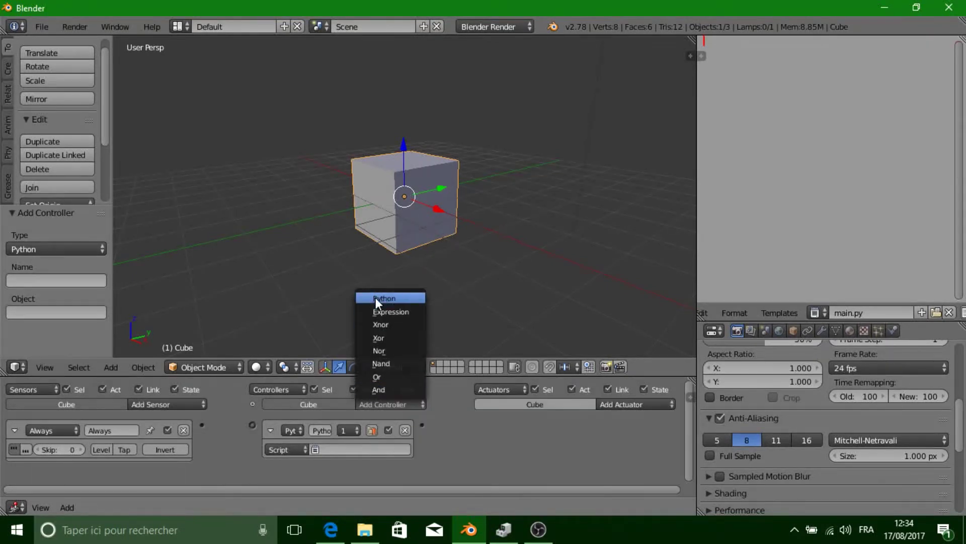
{"action": "left_click_drag", "start_coordinate": [206, 427], "coordinate": [253, 425]}
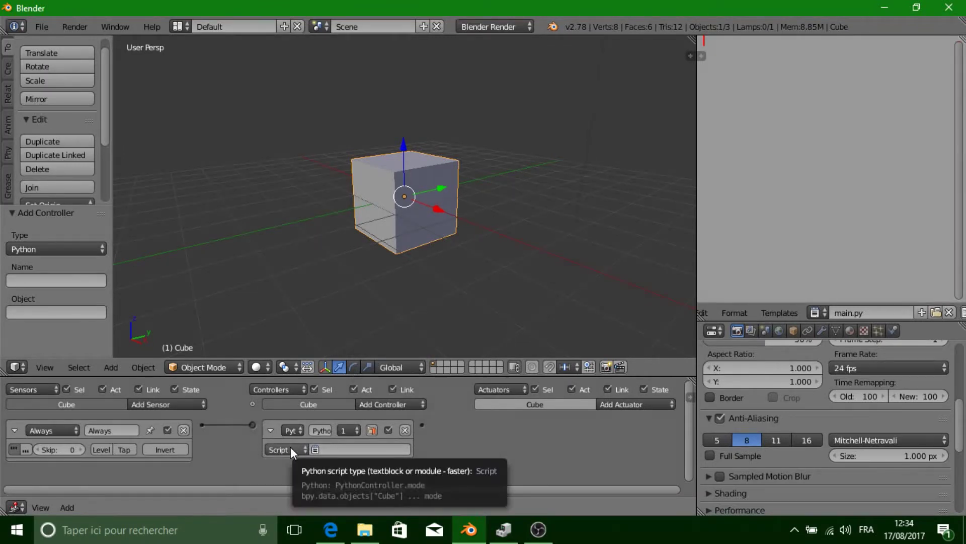
Keep the controller in Script mode and assign main.py as its script.
{"action": "left_click", "coordinate": [288, 449]}
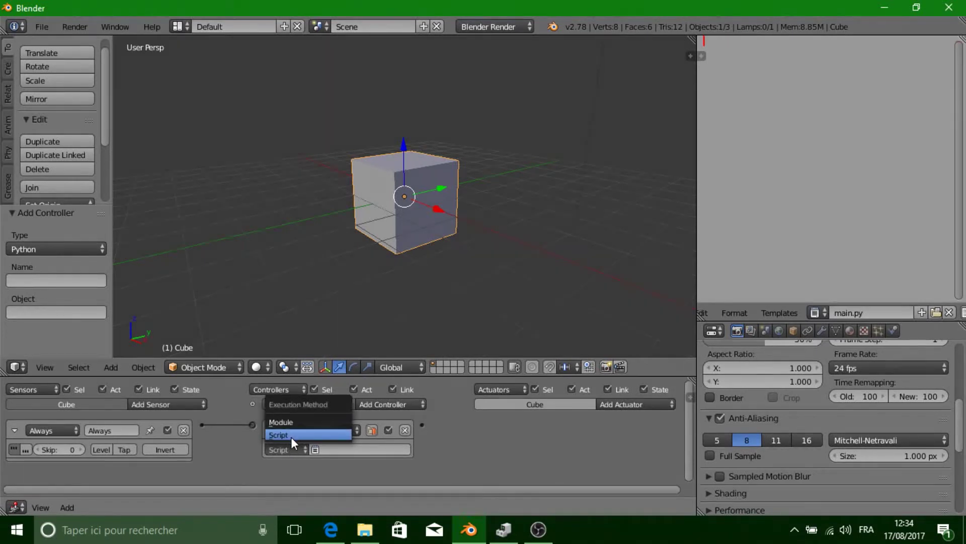
{"action": "left_click", "coordinate": [291, 436]}
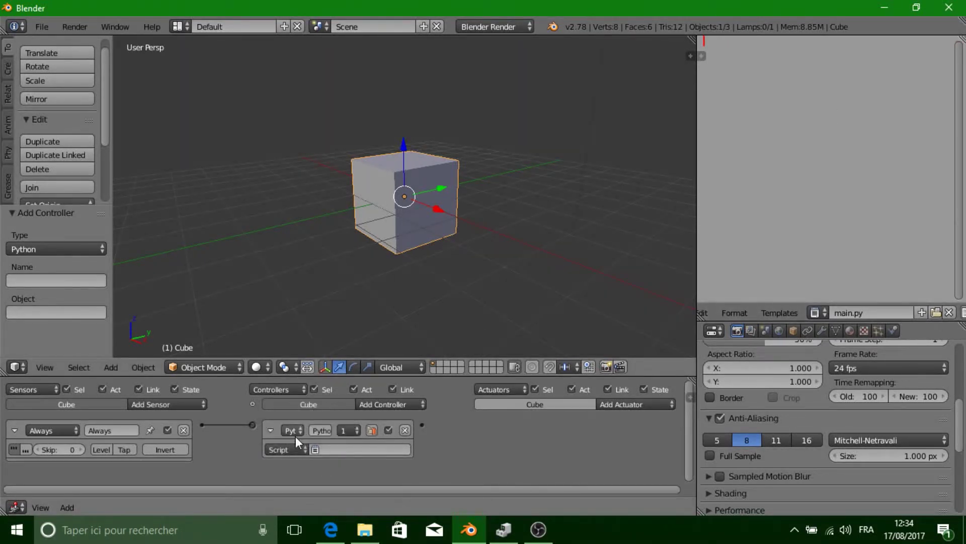
{"action": "left_click", "coordinate": [350, 449]}
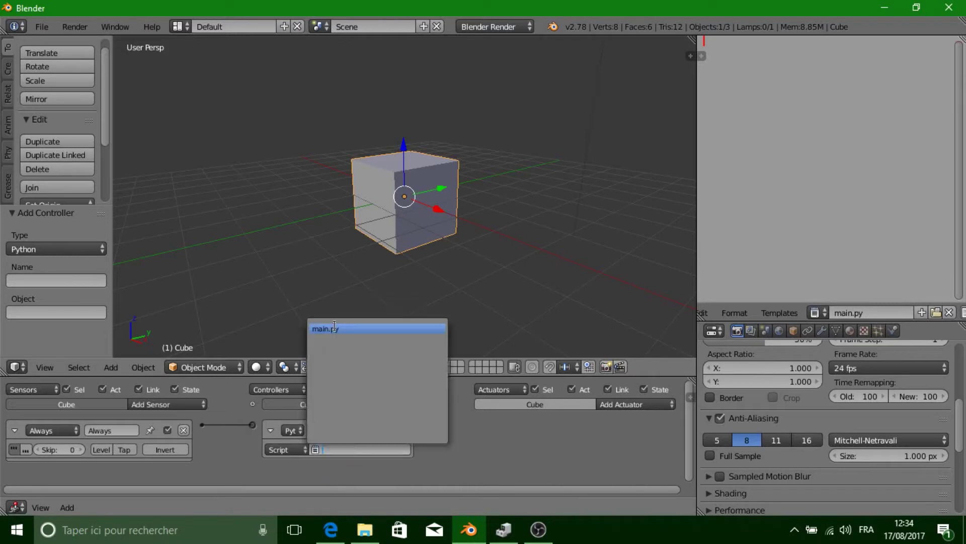
{"action": "left_click", "coordinate": [337, 328]}
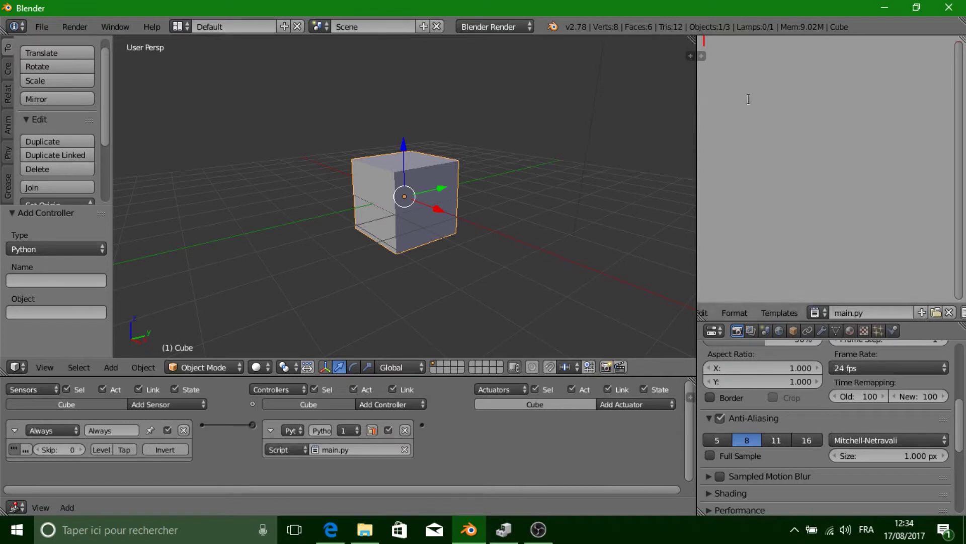
Switch the controller to Module mode and write def main(): with line numbers and highlighting on.
{"action": "left_click", "coordinate": [275, 450]}
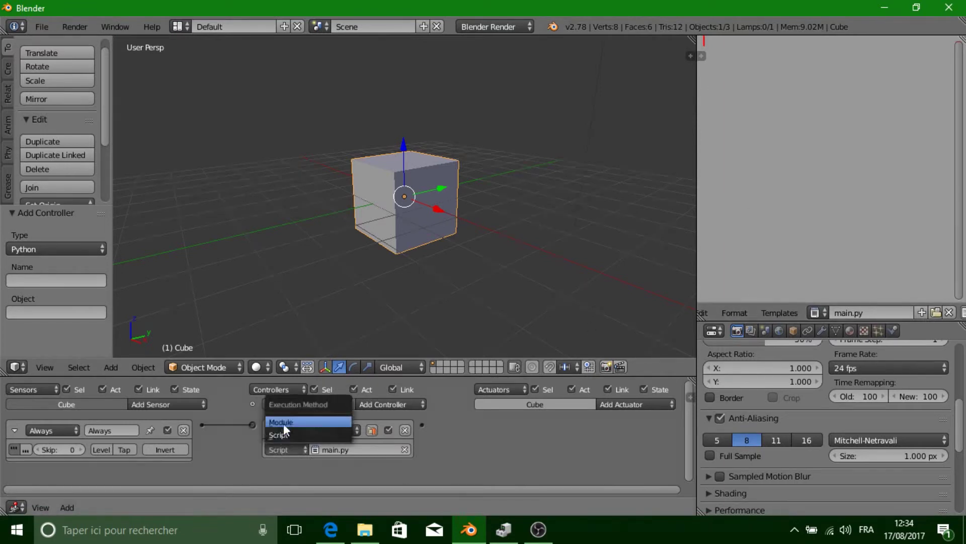
{"action": "left_click", "coordinate": [282, 424]}
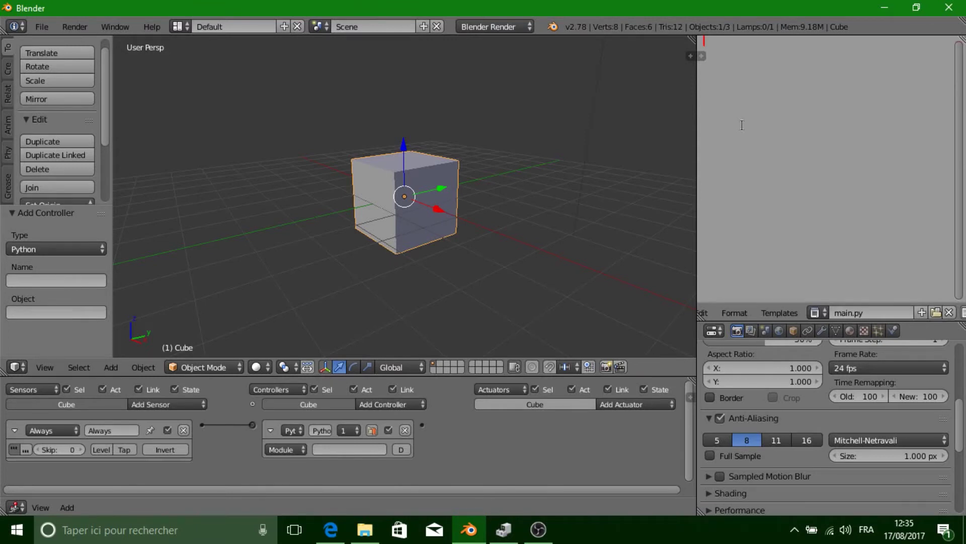
{"action": "type", "text": "def"}
{"action": "scroll", "coordinate": [844, 315], "scroll_direction": "down", "scroll_amount": 5}
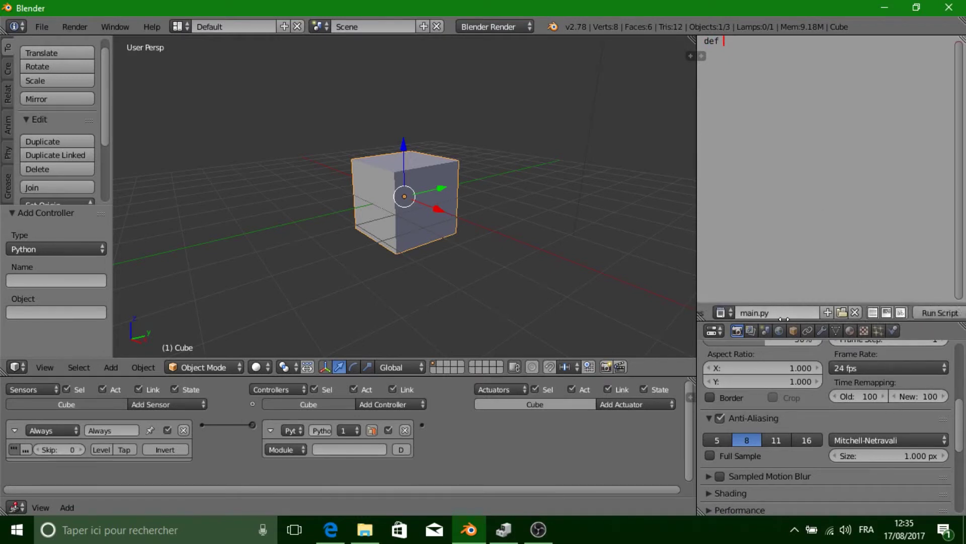
{"action": "left_click", "coordinate": [842, 314]}
{"action": "left_click", "coordinate": [865, 313]}
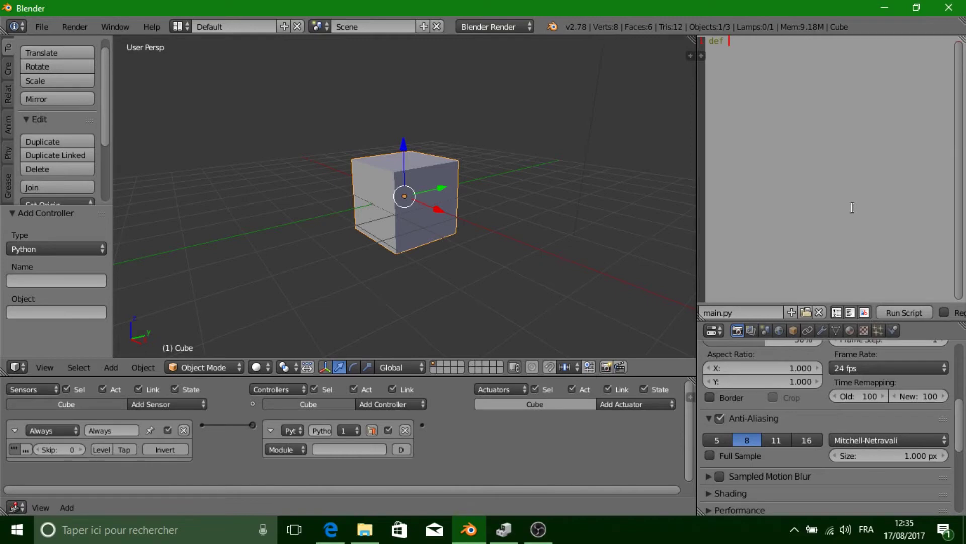
{"action": "type", "text": "main()"}
{"action": "type", "text": ":"}
{"action": "key", "text": "Return"}
Enter main.main as the Python controller's module name.
{"action": "left_click_drag", "start_coordinate": [730, 52], "coordinate": [703, 55]}
{"action": "key", "text": "End"}
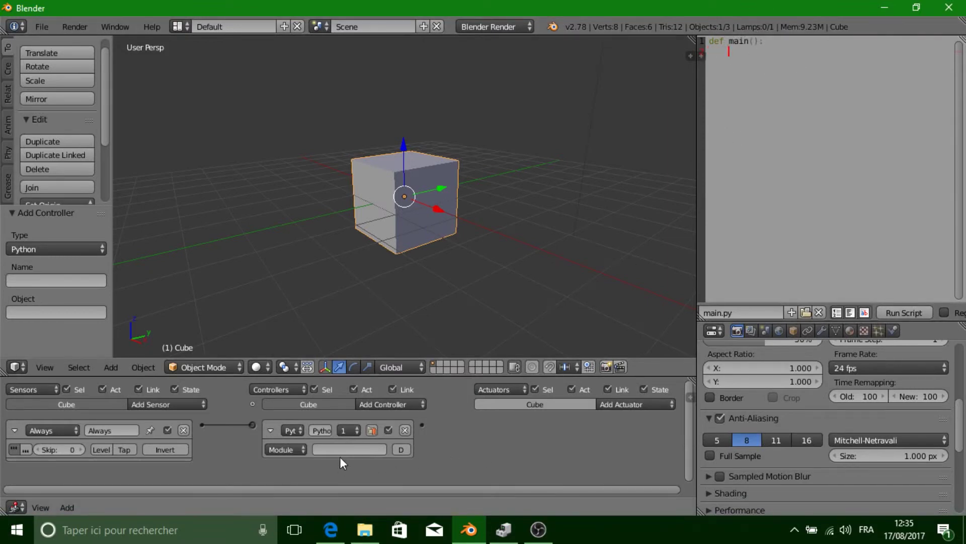
{"action": "left_click", "coordinate": [318, 451]}
{"action": "type", "text": "ma"}
{"action": "type", "text": "in.main"}
{"action": "key", "text": "Return"}
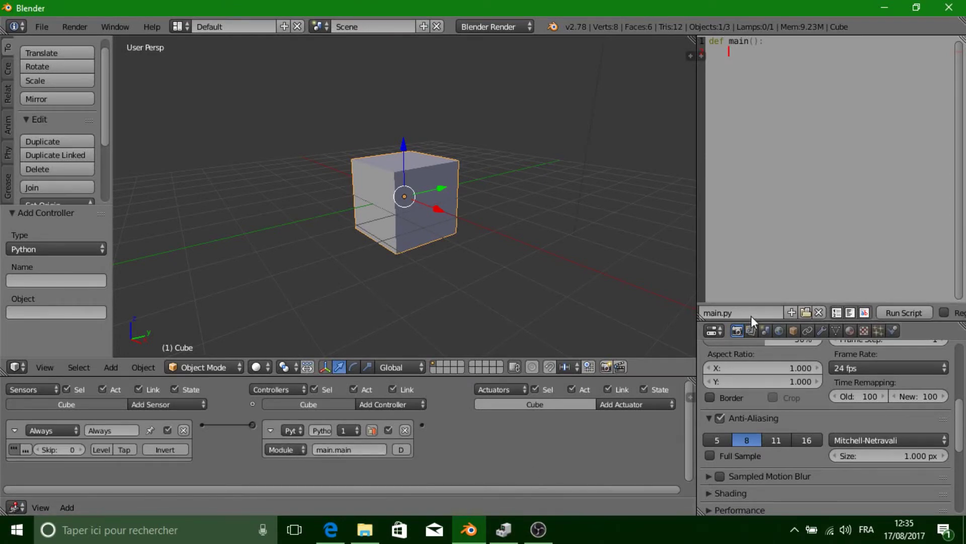
{"action": "middle_click_drag", "start_coordinate": [751, 316], "coordinate": [805, 315]}
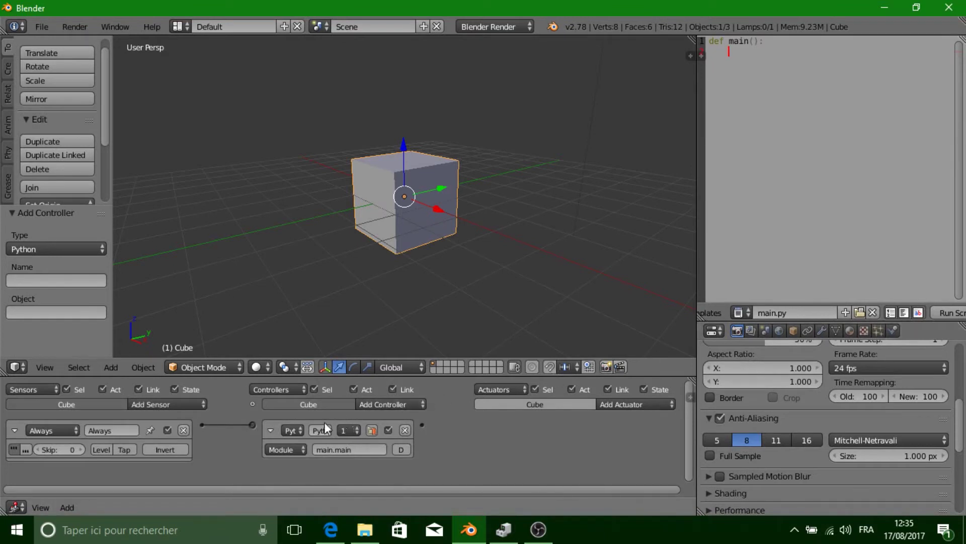
{"action": "left_click", "coordinate": [330, 451]}
{"action": "left_click_drag", "start_coordinate": [336, 449], "coordinate": [433, 439]}
{"action": "left_click", "coordinate": [742, 53]}
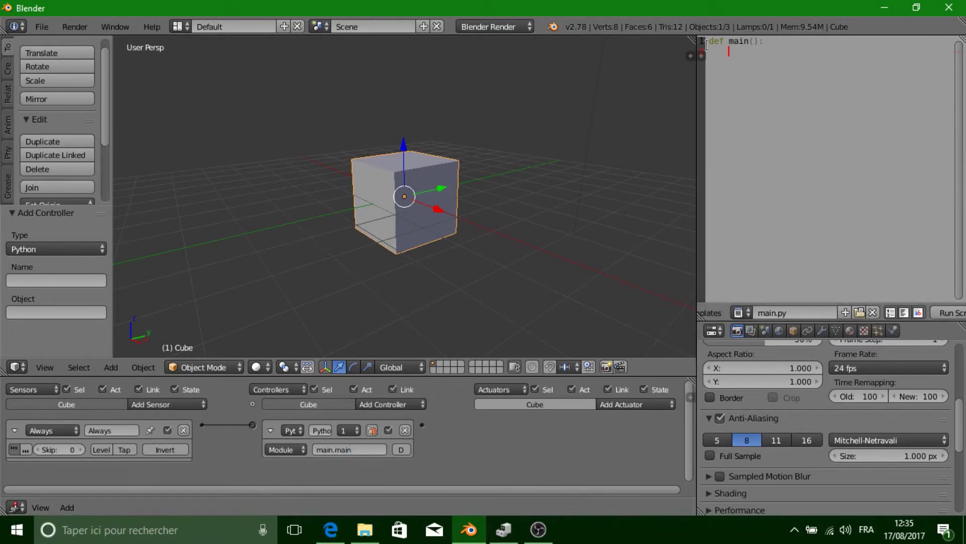
Delete the def main(): line so main.py is blank again.
{"action": "left_click_drag", "start_coordinate": [742, 52], "coordinate": [750, 41]}
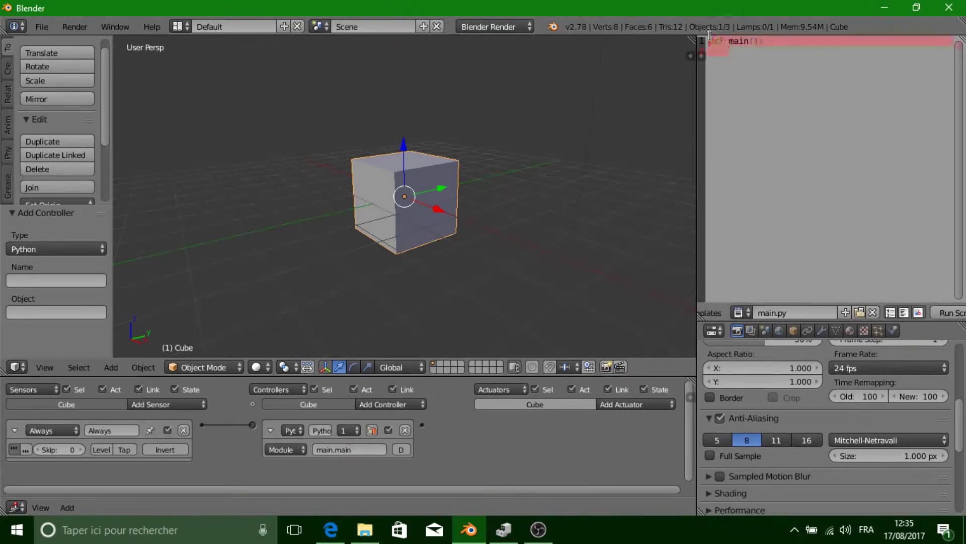
{"action": "left_click", "coordinate": [748, 41]}
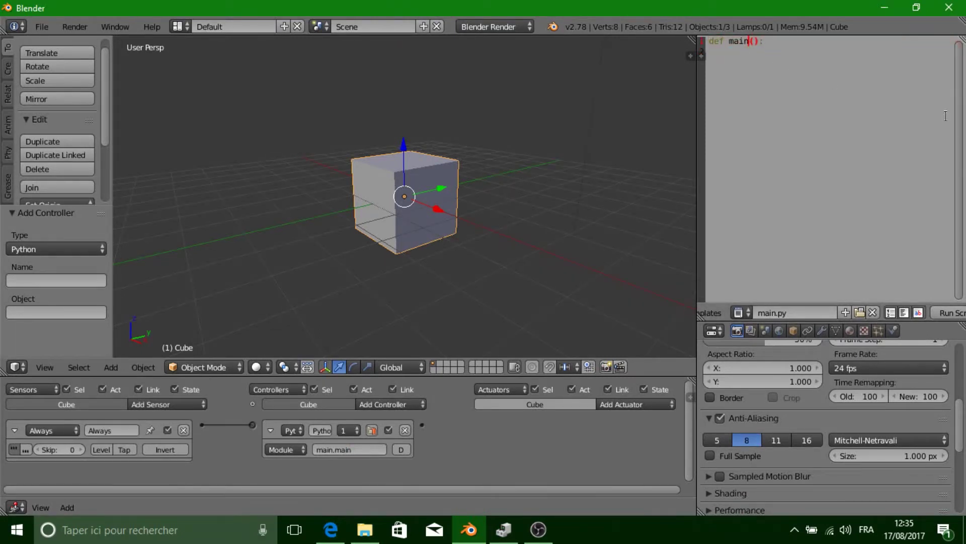
{"action": "key", "text": "BackSpace"}
{"action": "key", "text": "BackSpace"}
{"action": "key", "text": "alt+p"}
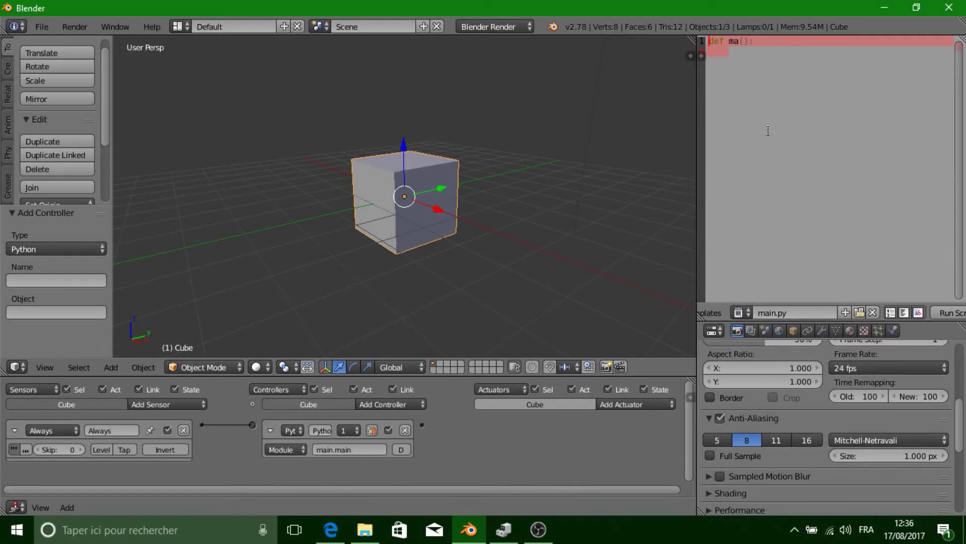
{"action": "key", "text": "BackSpace"}
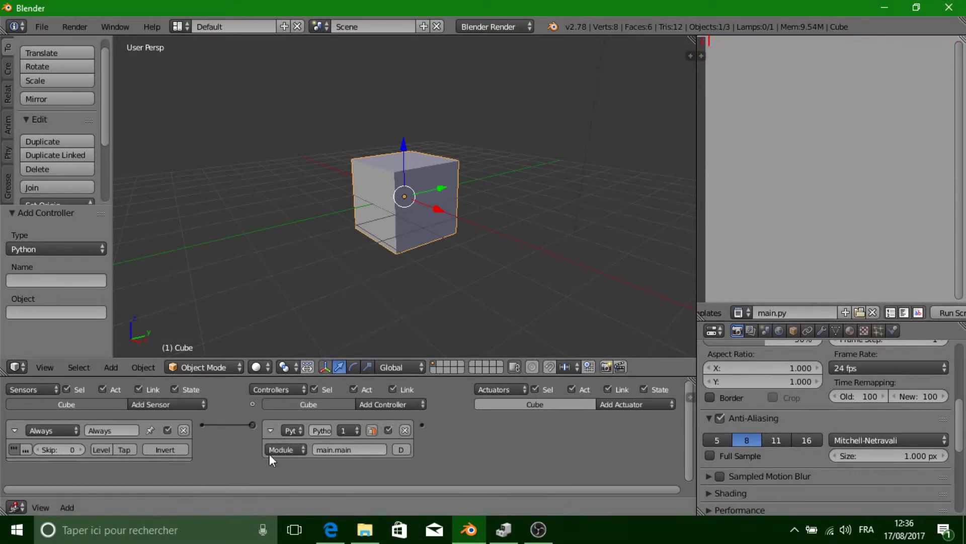
{"action": "left_click", "coordinate": [274, 449]}
Set the controller to Script mode running main.py, then view the bge.logic docs in Edge.
{"action": "left_click", "coordinate": [297, 436]}
{"action": "left_click", "coordinate": [358, 449]}
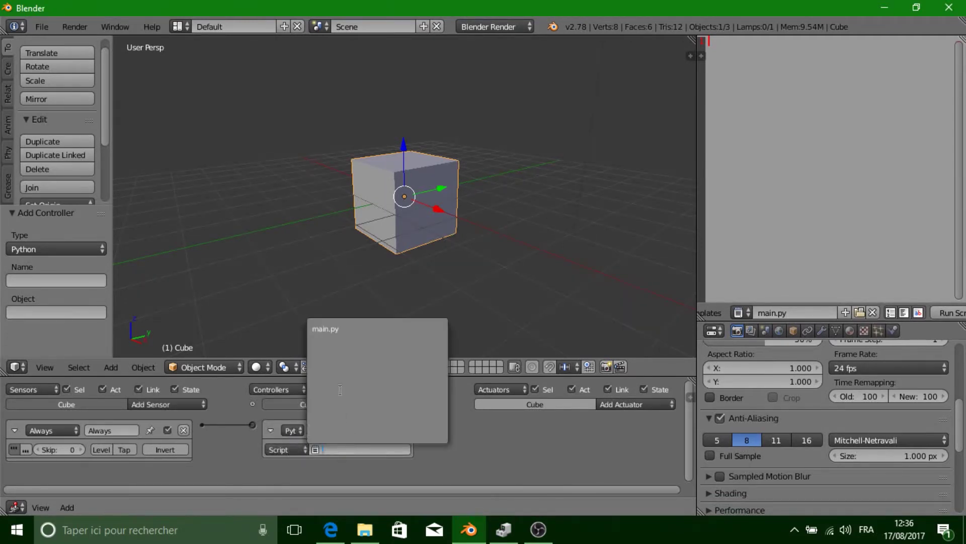
{"action": "left_click", "coordinate": [335, 328]}
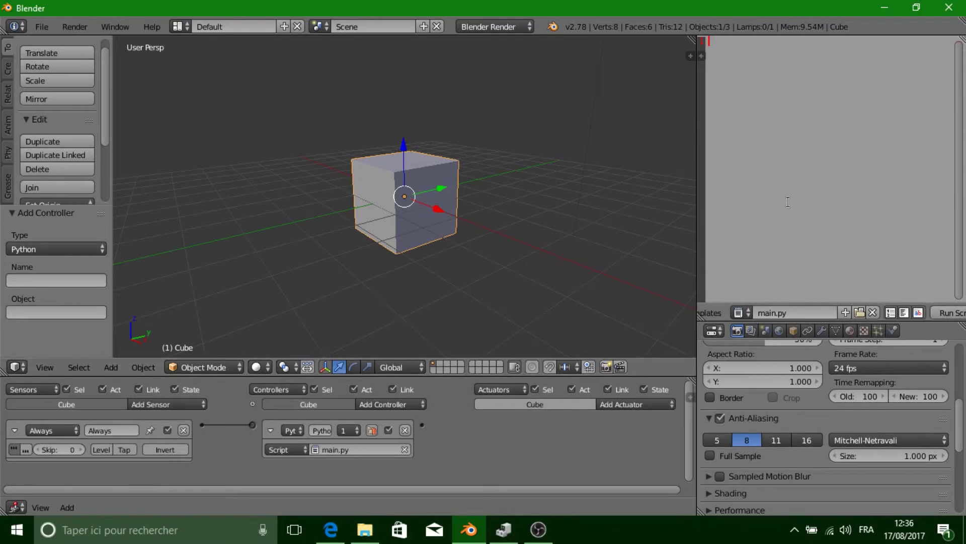
{"action": "left_click", "coordinate": [333, 526]}
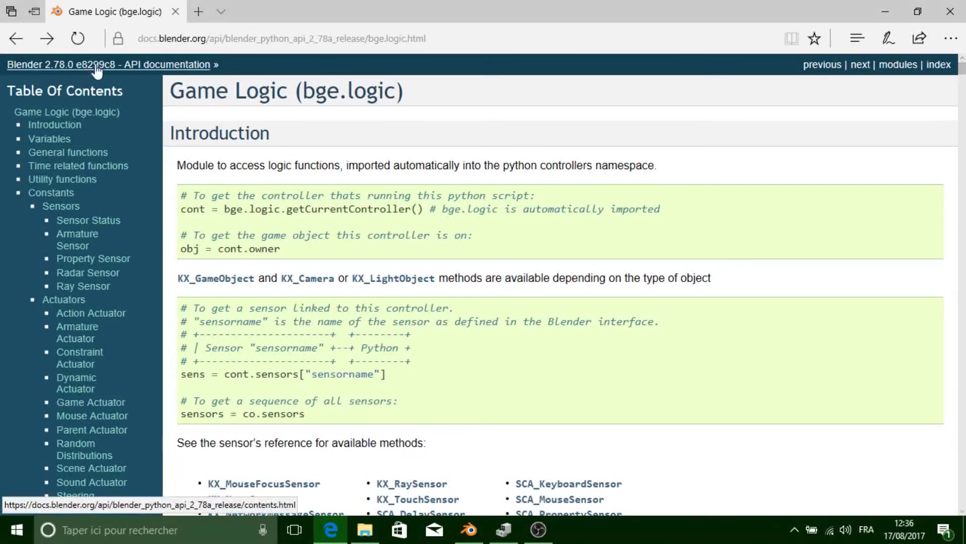
Go back to the API contents page and scroll to the Game Engine Modules list.
{"action": "left_click", "coordinate": [19, 37]}
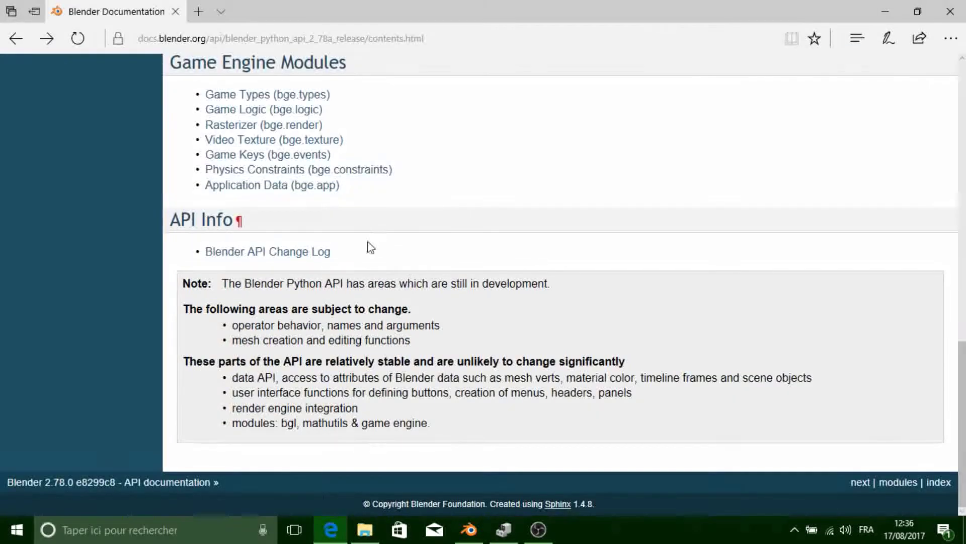
{"action": "scroll", "coordinate": [367, 247], "scroll_direction": "up", "scroll_amount": 15}
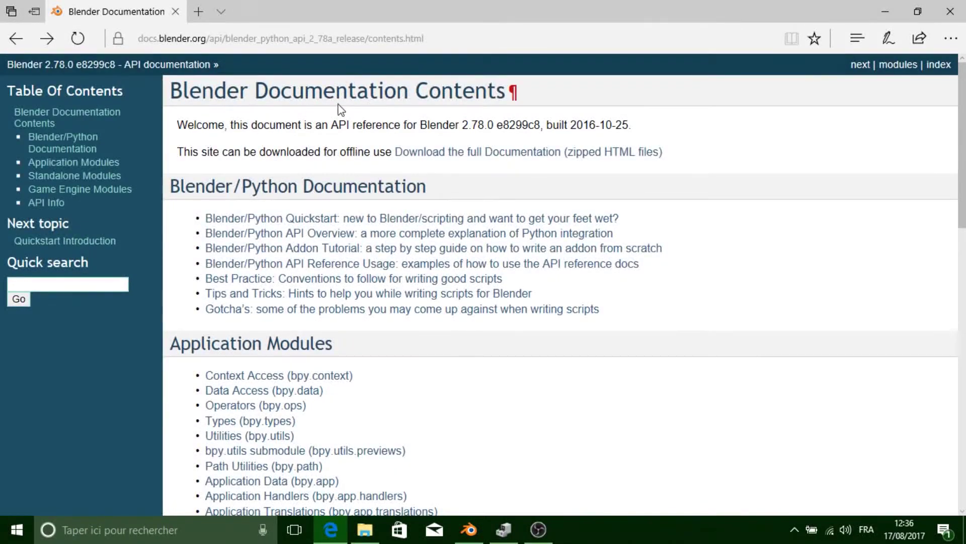
{"action": "mouse_move", "coordinate": [408, 85]}
{"action": "scroll", "coordinate": [412, 152], "scroll_direction": "down", "scroll_amount": 4}
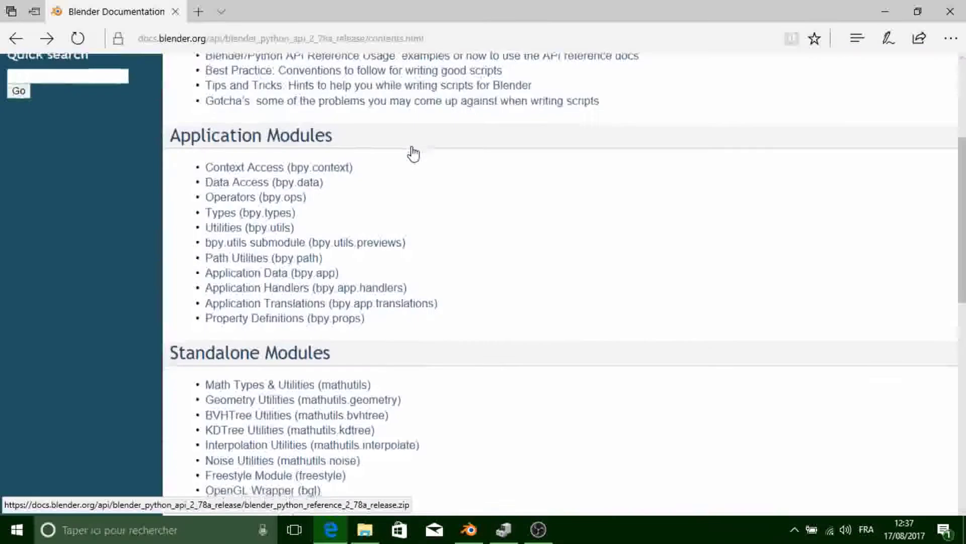
{"action": "scroll", "coordinate": [391, 173], "scroll_direction": "down", "scroll_amount": 2}
{"action": "scroll", "coordinate": [302, 202], "scroll_direction": "down", "scroll_amount": 2}
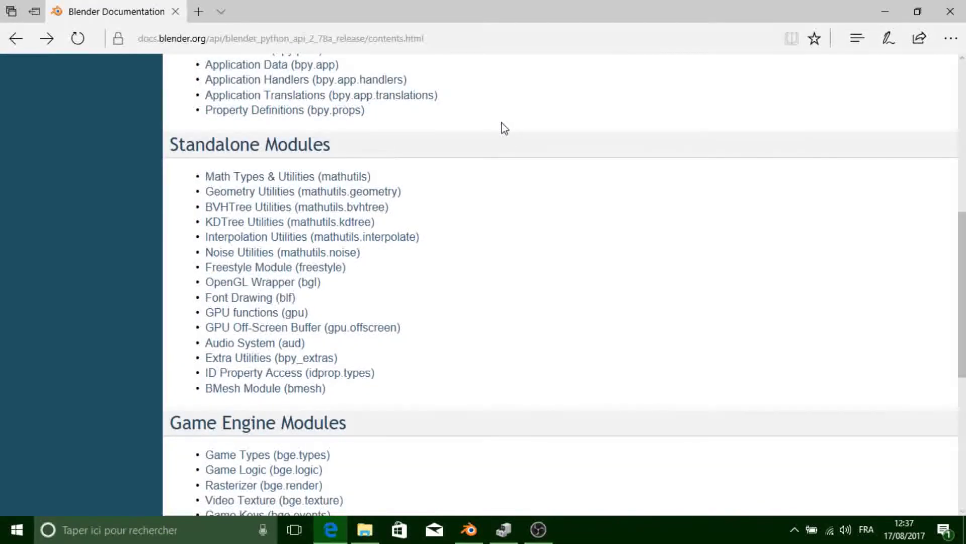
{"action": "scroll", "coordinate": [483, 211], "scroll_direction": "up", "scroll_amount": 5}
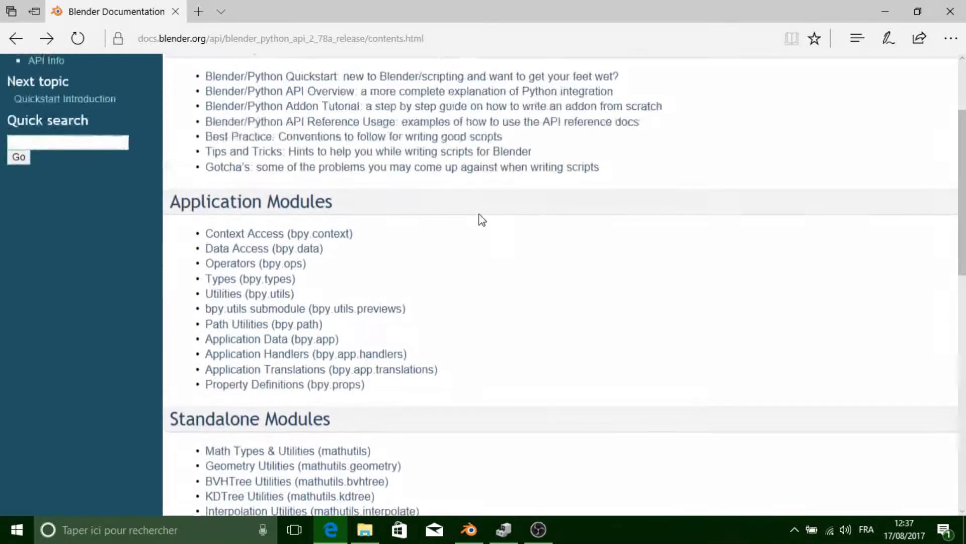
{"action": "scroll", "coordinate": [521, 388], "scroll_direction": "down", "scroll_amount": 2}
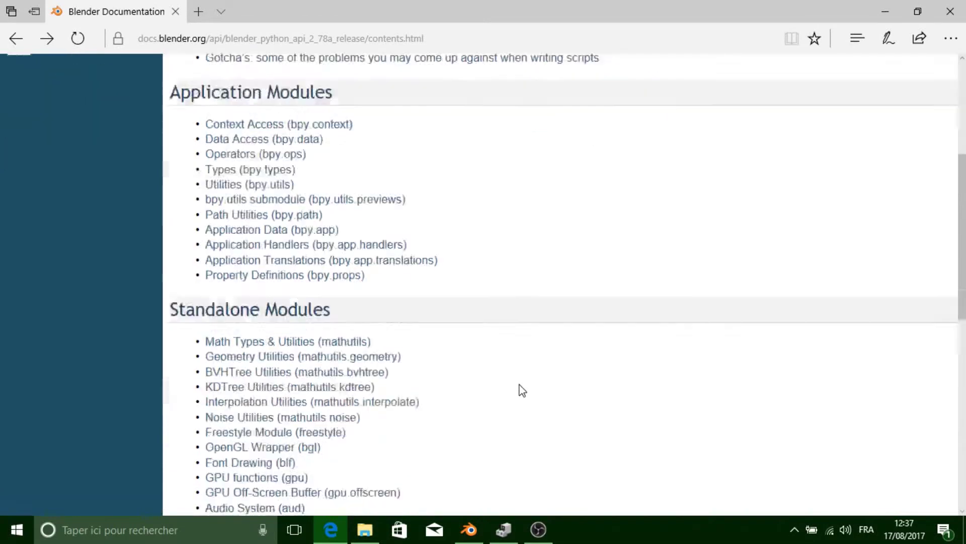
{"action": "scroll", "coordinate": [523, 385], "scroll_direction": "down", "scroll_amount": 3}
{"action": "scroll", "coordinate": [526, 373], "scroll_direction": "down", "scroll_amount": 1}
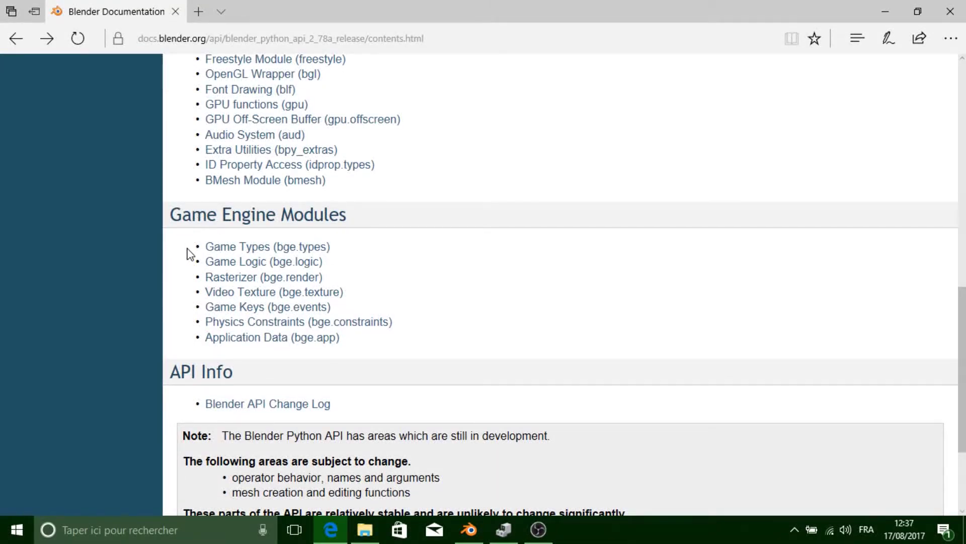
{"action": "left_click_drag", "start_coordinate": [200, 242], "coordinate": [338, 344]}
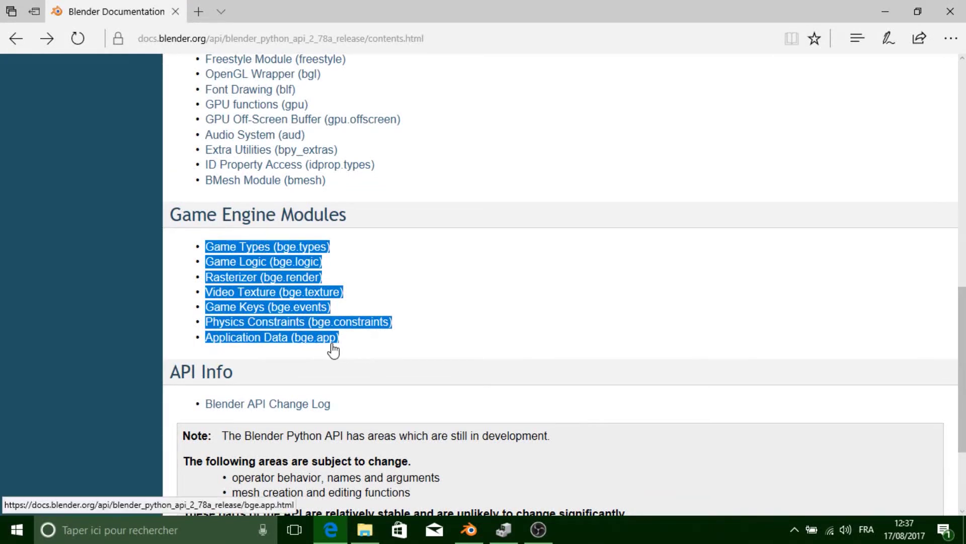
{"action": "left_click", "coordinate": [402, 354]}
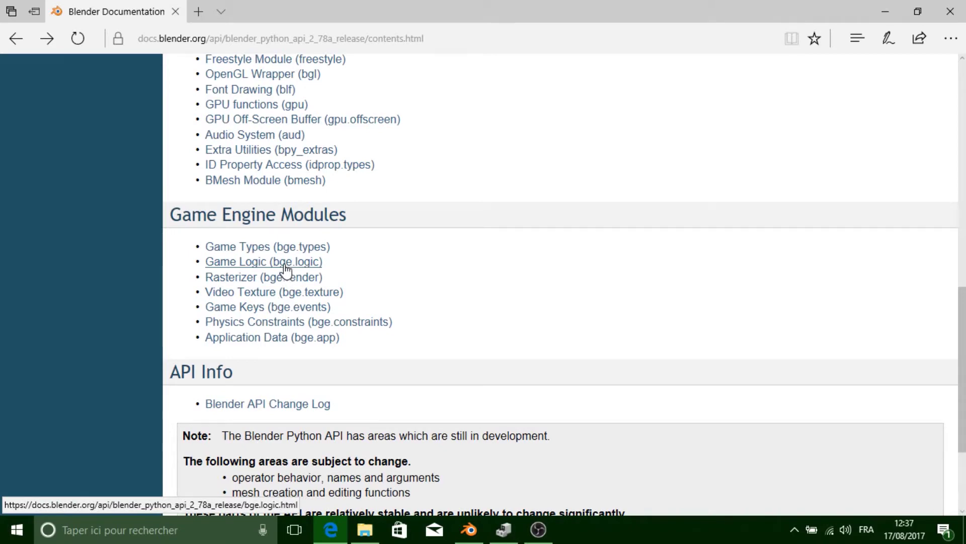
Open the Game Logic (bge.logic) page, highlight the obj = cont.owner example, and return to Blender.
{"action": "left_click", "coordinate": [289, 265]}
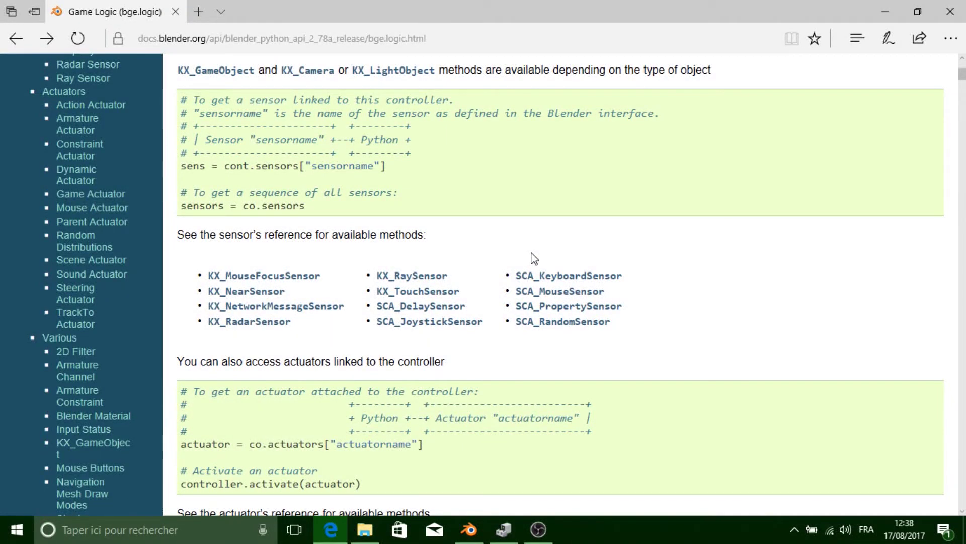
{"action": "scroll", "coordinate": [523, 250], "scroll_direction": "up", "scroll_amount": 1}
{"action": "scroll", "coordinate": [473, 217], "scroll_direction": "up", "scroll_amount": 2}
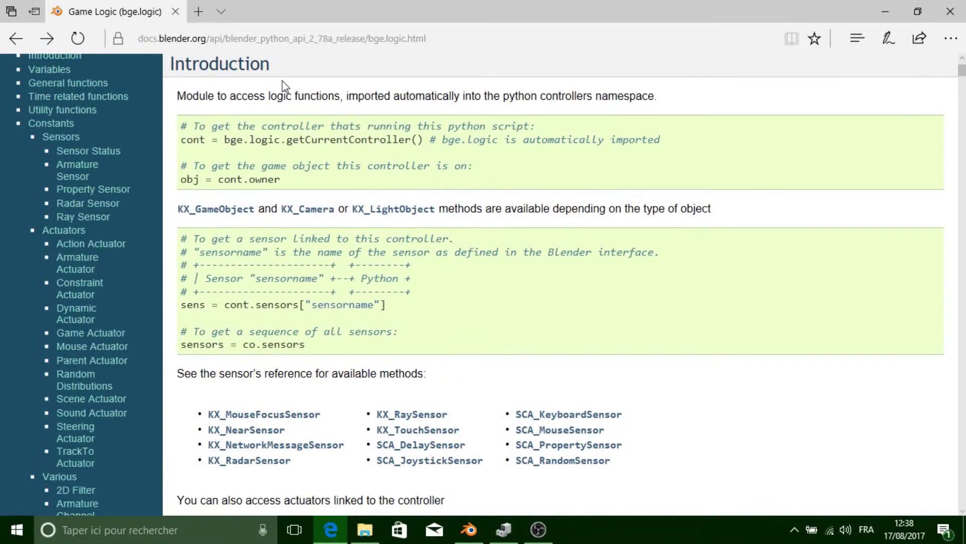
{"action": "scroll", "coordinate": [438, 78], "scroll_direction": "up", "scroll_amount": 2}
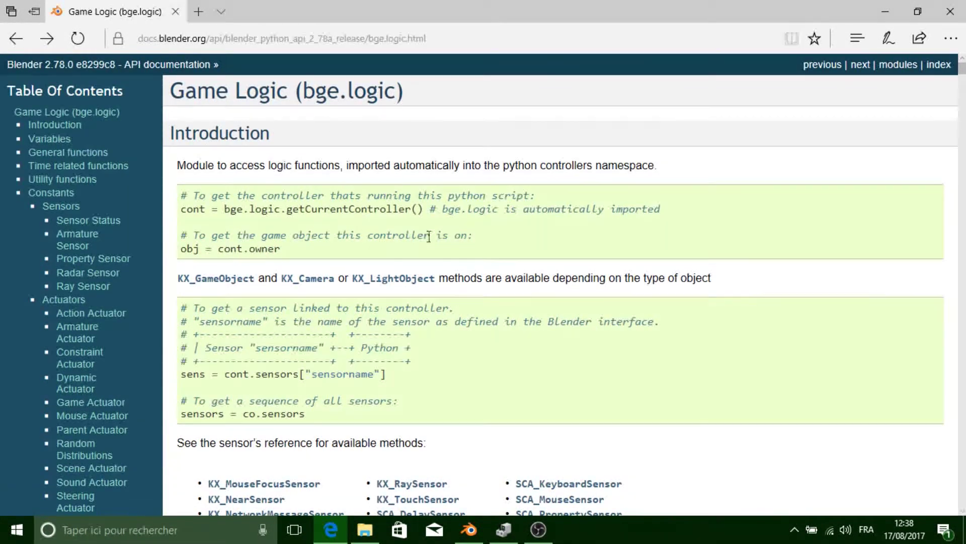
{"action": "mouse_move", "coordinate": [308, 252]}
{"action": "left_mouse_down"}
{"action": "mouse_move", "coordinate": [181, 222]}
{"action": "mouse_move", "coordinate": [180, 201]}
{"action": "left_mouse_up"}
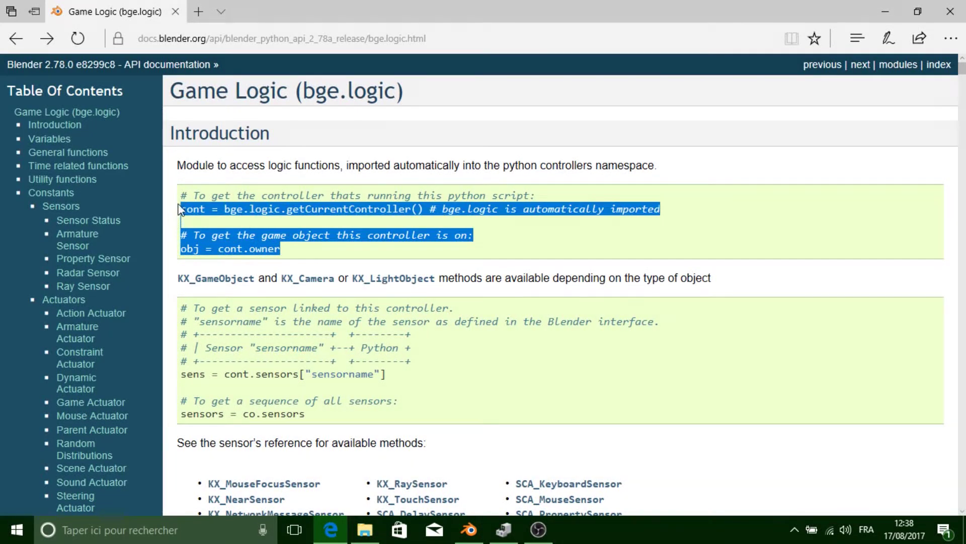
{"action": "left_click", "coordinate": [319, 248]}
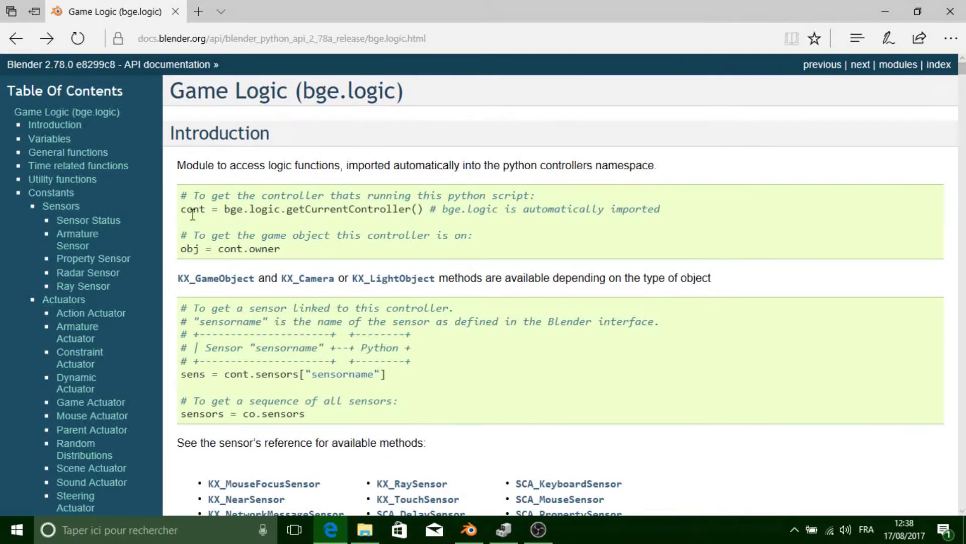
{"action": "mouse_move", "coordinate": [291, 250]}
{"action": "left_mouse_down"}
{"action": "mouse_move", "coordinate": [162, 262]}
{"action": "mouse_move", "coordinate": [180, 250]}
{"action": "left_mouse_up"}
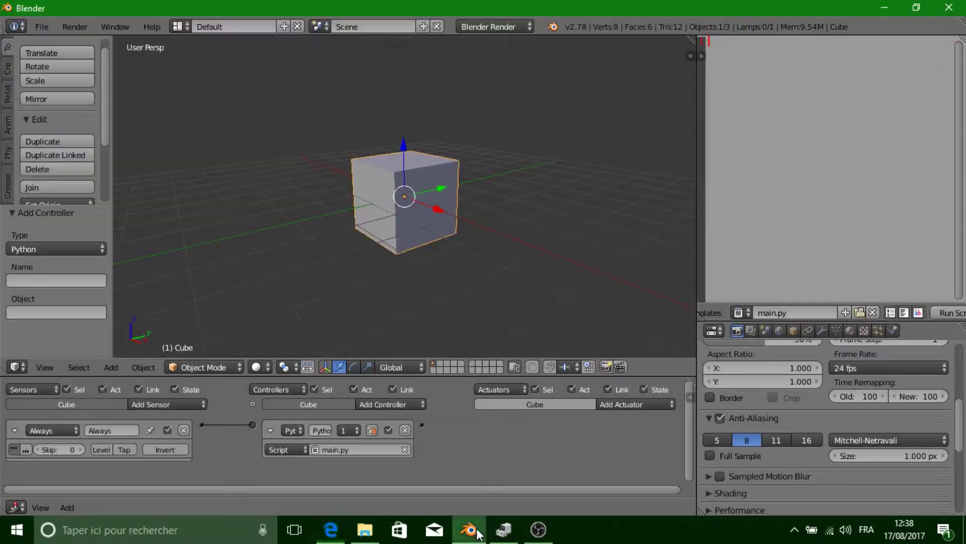
{"action": "left_click", "coordinate": [469, 529]}
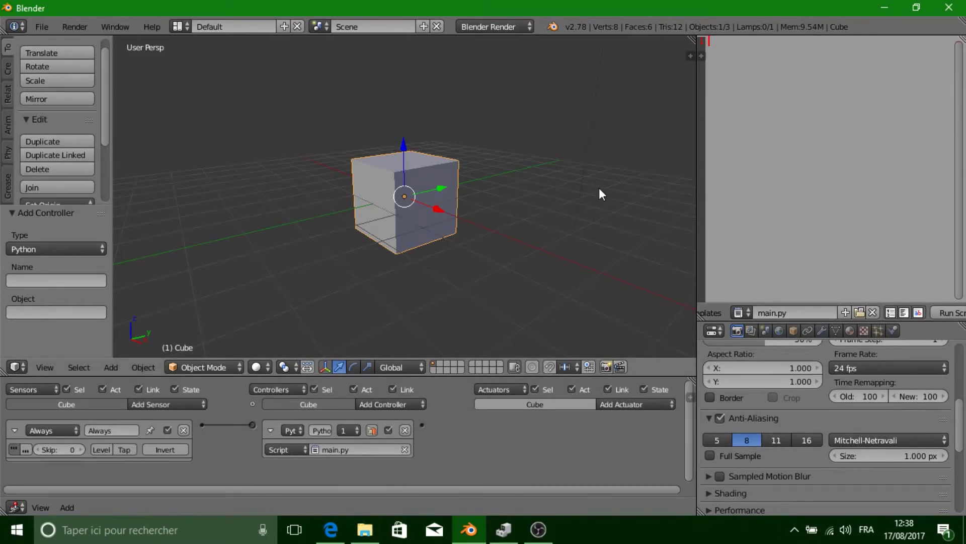
Type import bge followed by blank lines at the top of main.py.
{"action": "key", "text": "i"}
{"action": "key", "text": "Escape"}
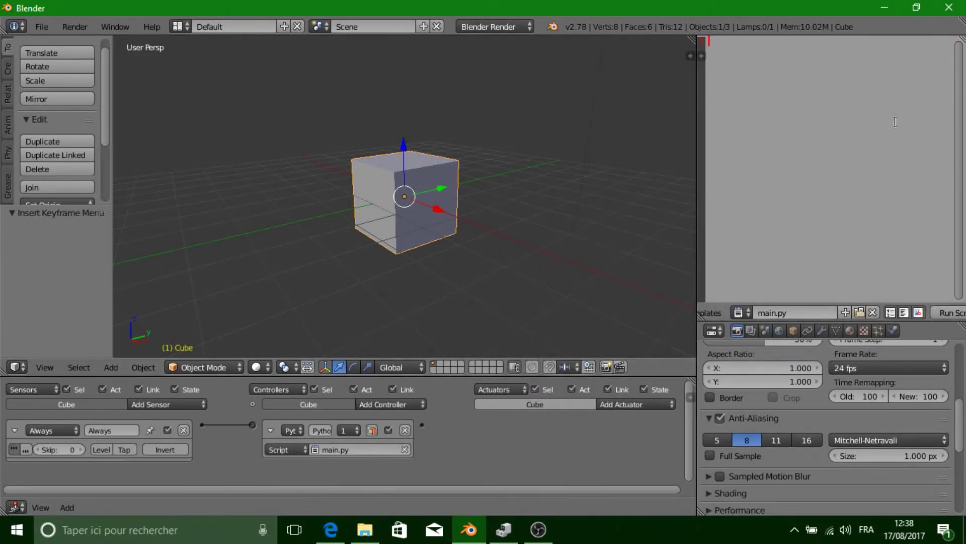
{"action": "type", "text": "import bge"}
{"action": "key", "text": "Return"}
{"action": "key", "text": "Return"}
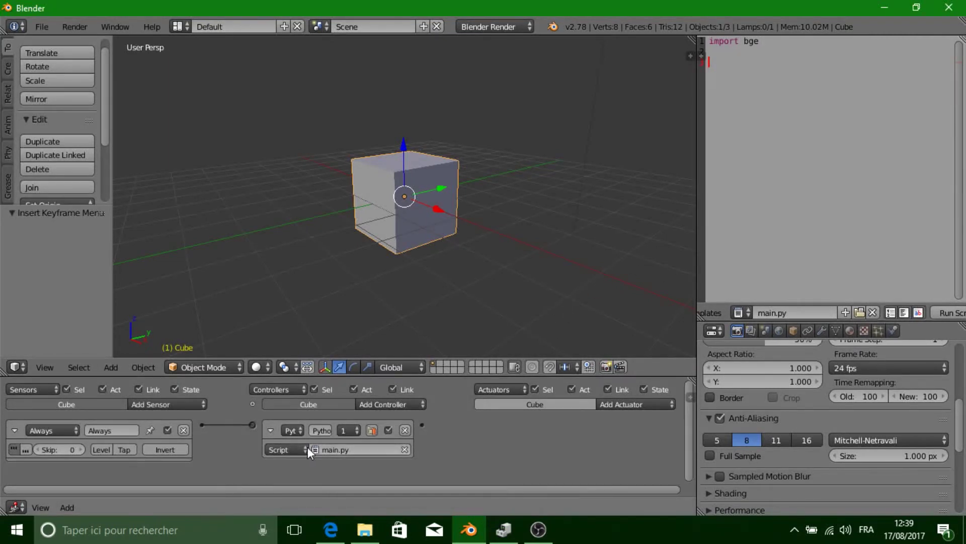
Set the controller to Module main.main and add def main(cont): to the script.
{"action": "left_click", "coordinate": [293, 448]}
{"action": "left_click", "coordinate": [286, 422]}
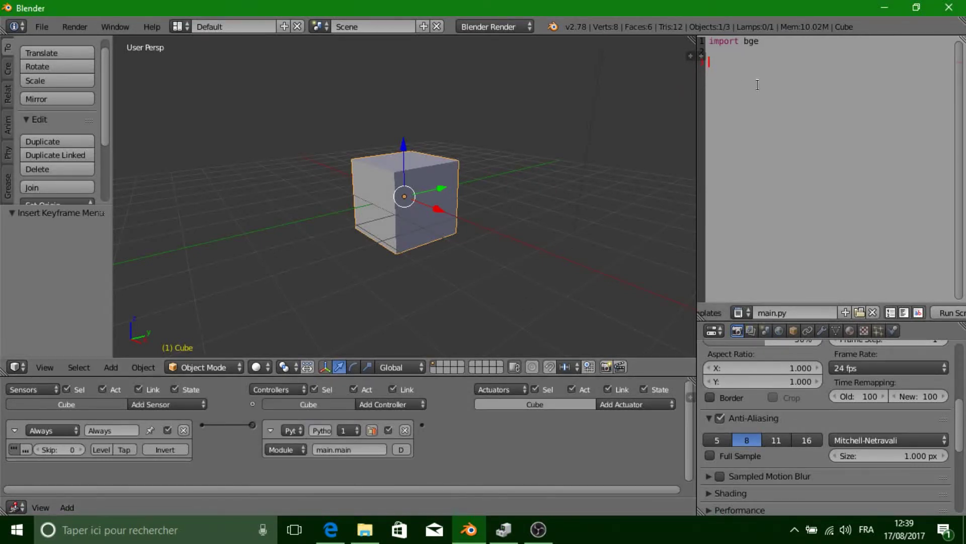
{"action": "type", "text": "def main("}
{"action": "type", "text": ")"}
{"action": "key", "text": "Left"}
{"action": "type", "text": "cont"}
{"action": "key", "text": "Right"}
{"action": "type", "text": ":"}
{"action": "key", "text": "Return"}
{"action": "key", "text": "Return"}
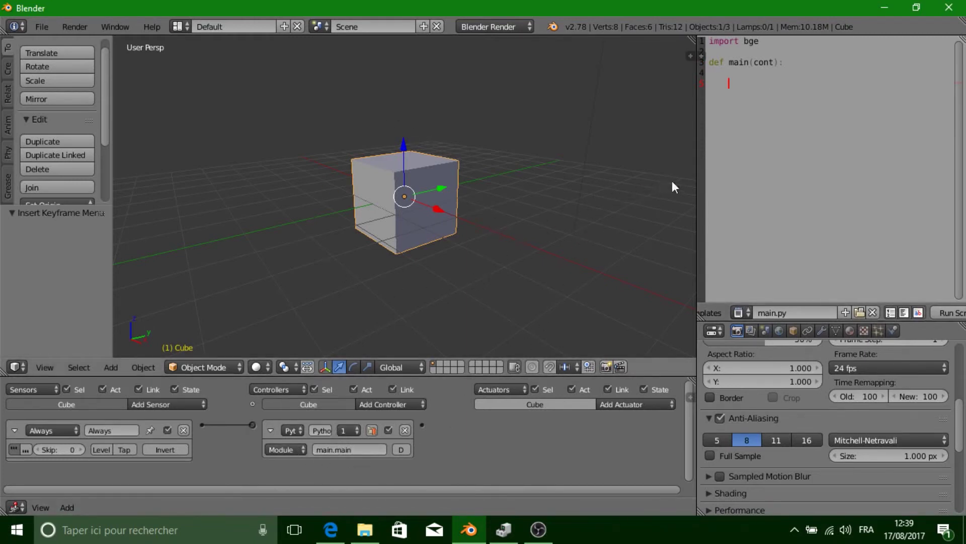
Highlight 'cont.owner' in the bge.logic Introduction example as the way to get the object.
{"action": "left_click", "coordinate": [468, 531]}
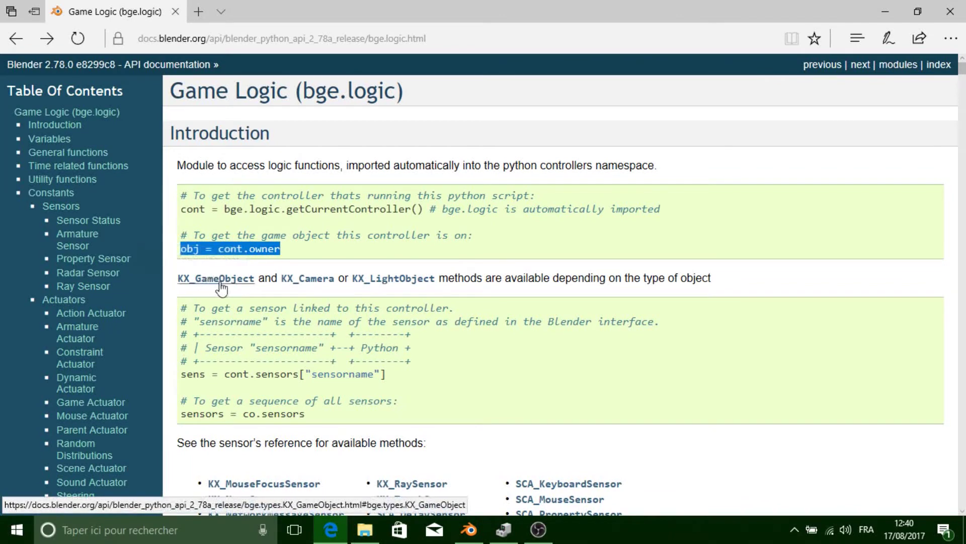
{"action": "left_click_drag", "start_coordinate": [199, 248], "coordinate": [180, 249]}
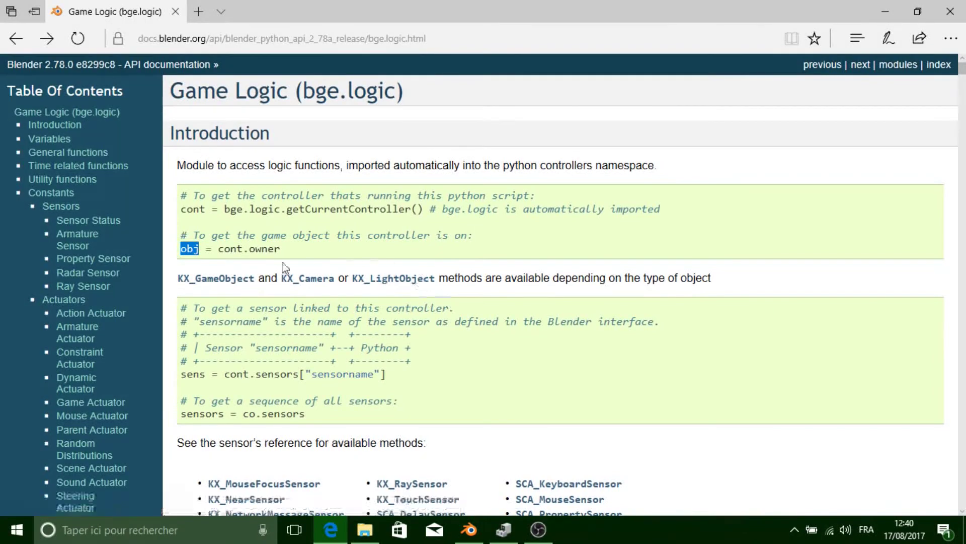
{"action": "left_click_drag", "start_coordinate": [218, 249], "coordinate": [280, 250]}
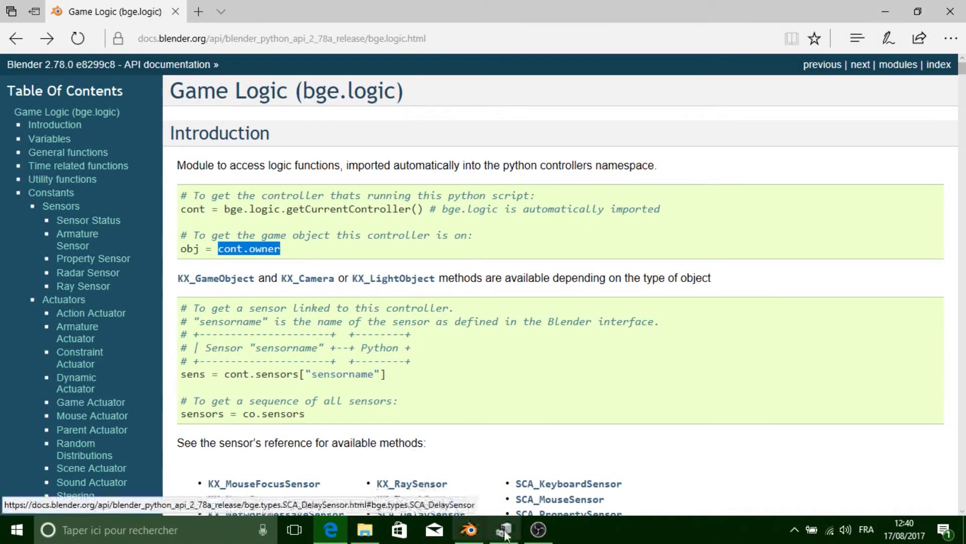
{"action": "left_click", "coordinate": [469, 529]}
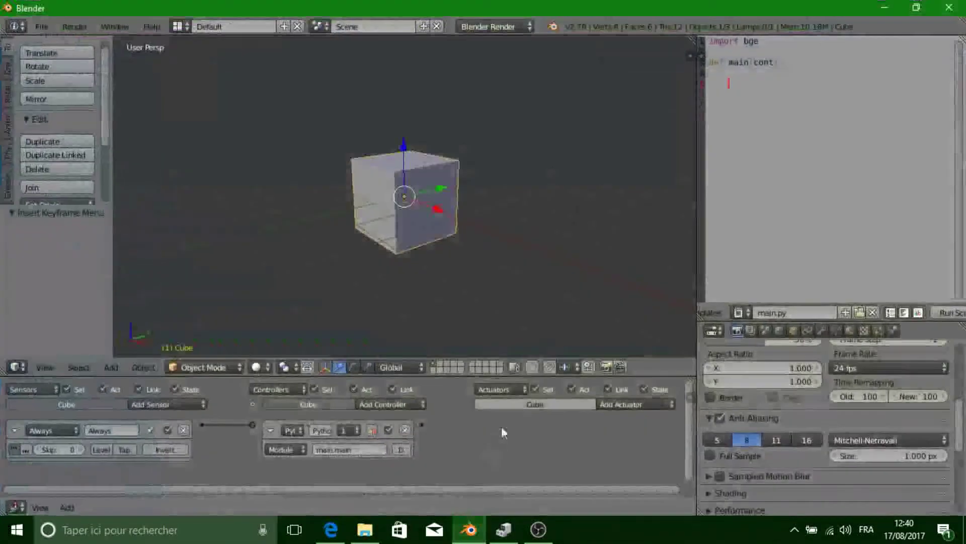
Write the line my_obj = cont.owner in the main function body of main.py.
{"action": "left_click", "coordinate": [695, 185]}
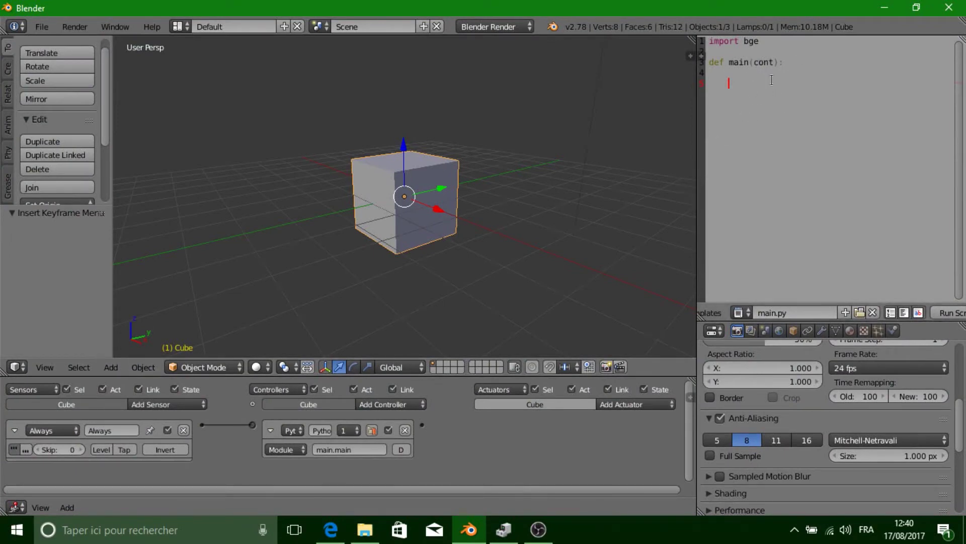
{"action": "type", "text": "cont."}
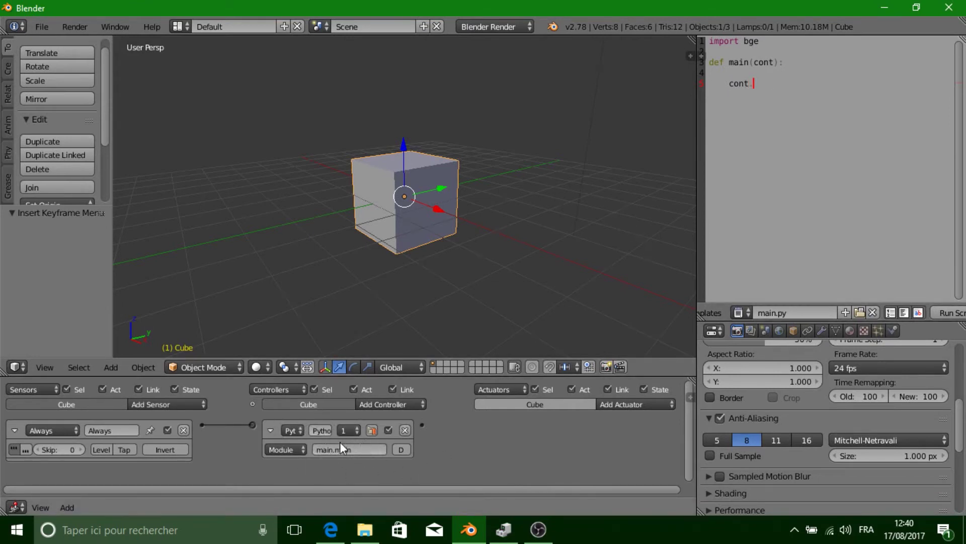
{"action": "type", "text": "ow"}
{"action": "key", "text": "BackSpace"}
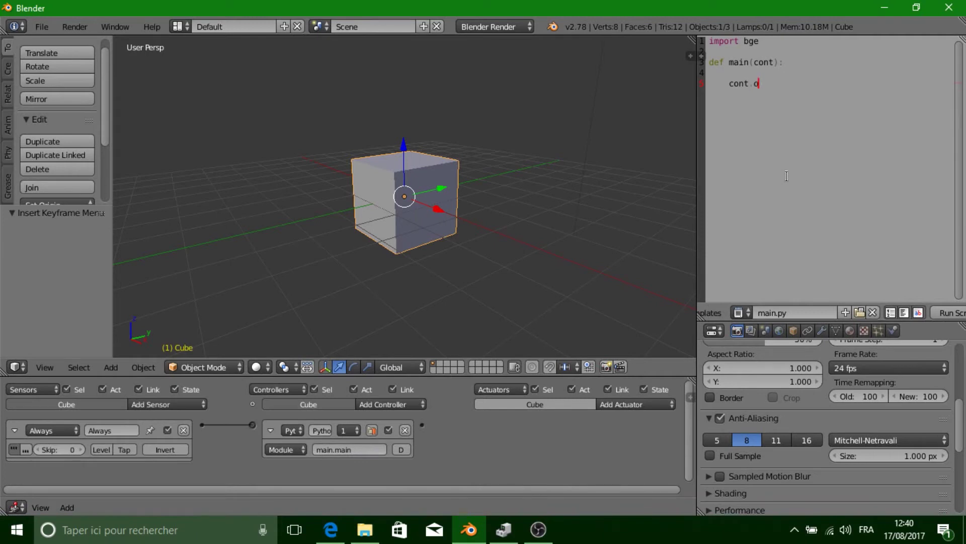
{"action": "type", "text": "wner"}
{"action": "key", "text": "Left"}
{"action": "key", "text": "Left"}
{"action": "key", "text": "Left"}
{"action": "key", "text": "Left"}
{"action": "key", "text": "Left"}
{"action": "key", "text": "Left"}
{"action": "key", "text": "Left"}
{"action": "type", "text": "my_"}
{"action": "type", "text": "obj ="}
{"action": "key", "text": "End"}
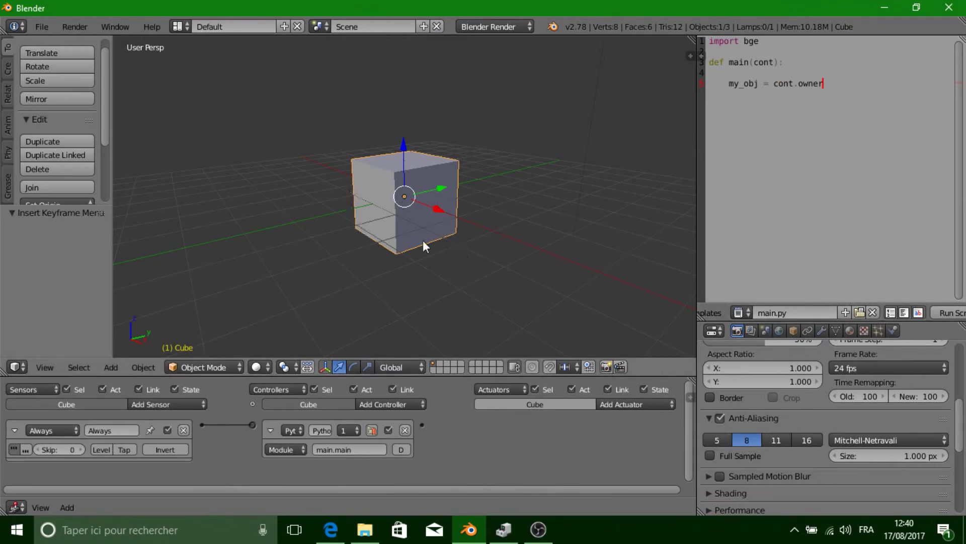
{"action": "key", "text": "Return"}
{"action": "key", "text": "Return"}
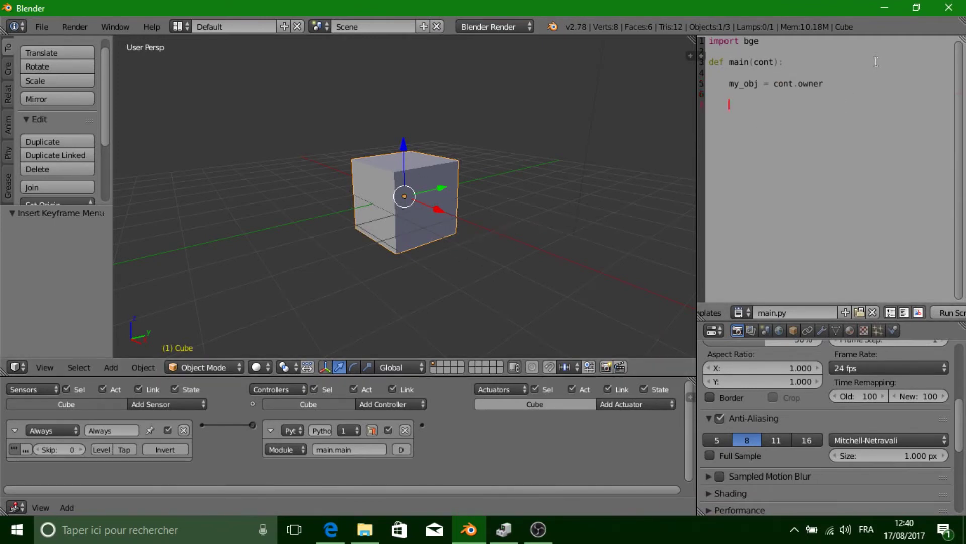
{"action": "left_click", "coordinate": [331, 529]}
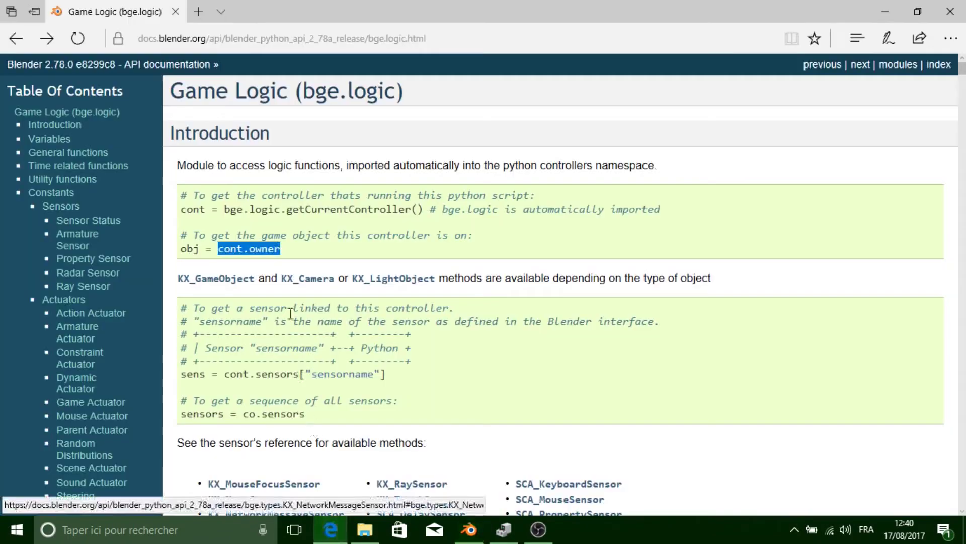
Open the KX_GameObject reference page and scroll into its attribute list.
{"action": "left_click", "coordinate": [226, 278]}
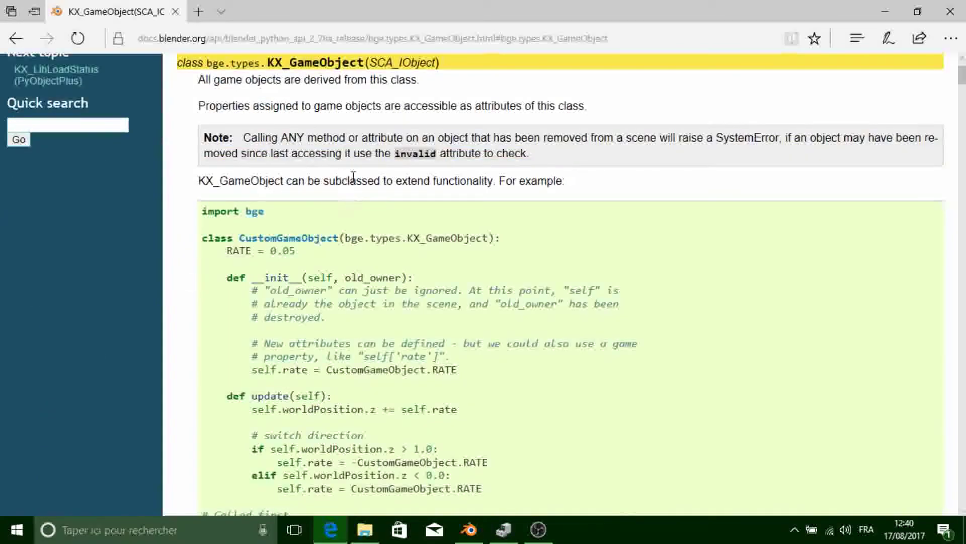
{"action": "scroll", "coordinate": [352, 199], "scroll_direction": "down", "scroll_amount": 5}
{"action": "scroll", "coordinate": [352, 202], "scroll_direction": "down", "scroll_amount": 5}
{"action": "scroll", "coordinate": [352, 207], "scroll_direction": "down", "scroll_amount": 10}
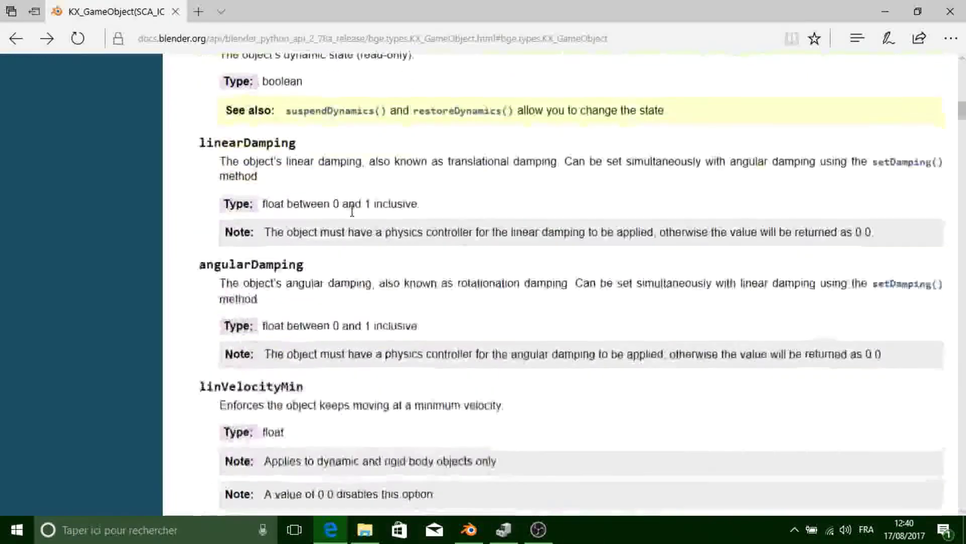
{"action": "scroll", "coordinate": [353, 210], "scroll_direction": "down", "scroll_amount": 5}
{"action": "scroll", "coordinate": [345, 222], "scroll_direction": "down", "scroll_amount": 5}
{"action": "scroll", "coordinate": [346, 226], "scroll_direction": "down", "scroll_amount": 5}
{"action": "scroll", "coordinate": [346, 243], "scroll_direction": "down", "scroll_amount": 5}
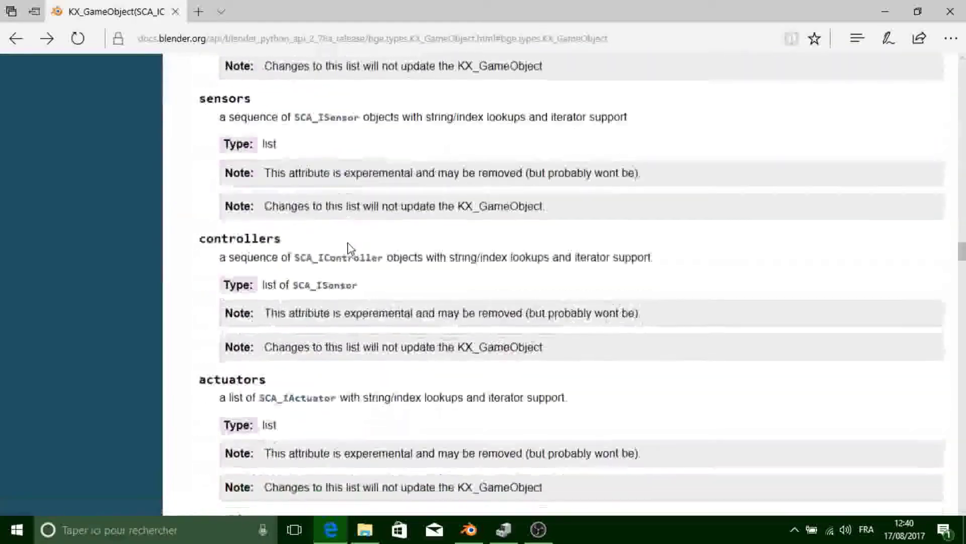
{"action": "scroll", "coordinate": [351, 249], "scroll_direction": "down", "scroll_amount": 5}
{"action": "scroll", "coordinate": [351, 254], "scroll_direction": "down", "scroll_amount": 5}
{"action": "scroll", "coordinate": [350, 262], "scroll_direction": "down", "scroll_amount": 5}
{"action": "scroll", "coordinate": [349, 275], "scroll_direction": "down", "scroll_amount": 5}
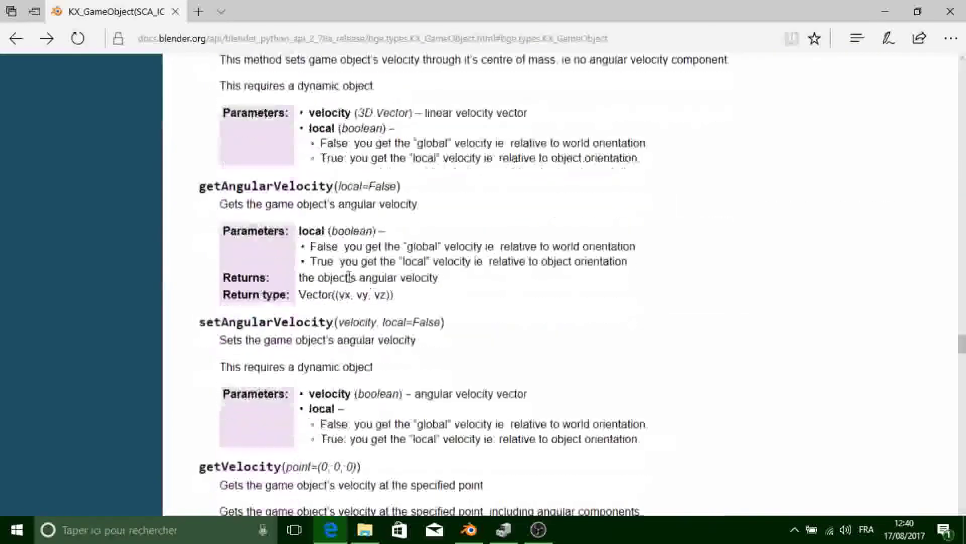
{"action": "scroll", "coordinate": [349, 277], "scroll_direction": "down", "scroll_amount": 10}
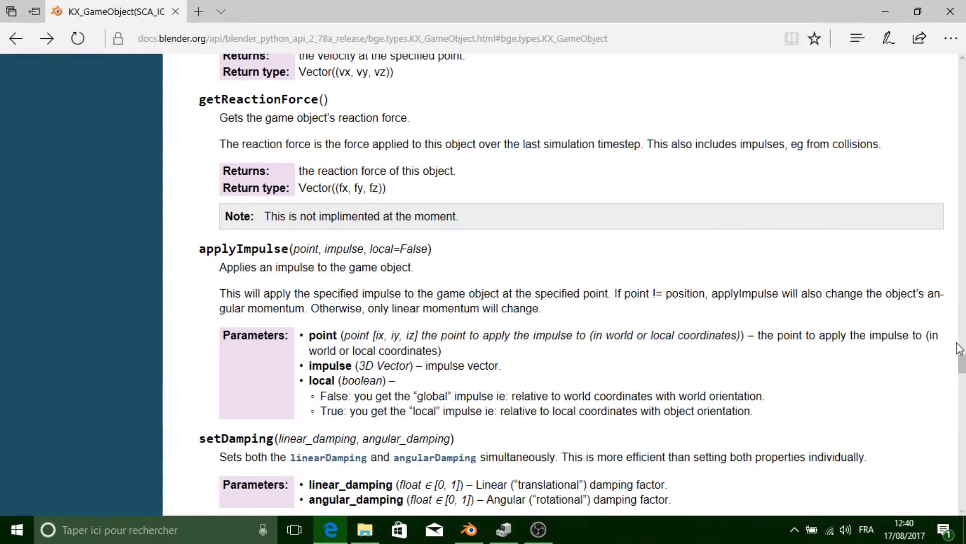
Read through the KX_GameObject attributes past color down to orientation and scaling.
{"action": "left_click_drag", "start_coordinate": [959, 347], "coordinate": [962, 76]}
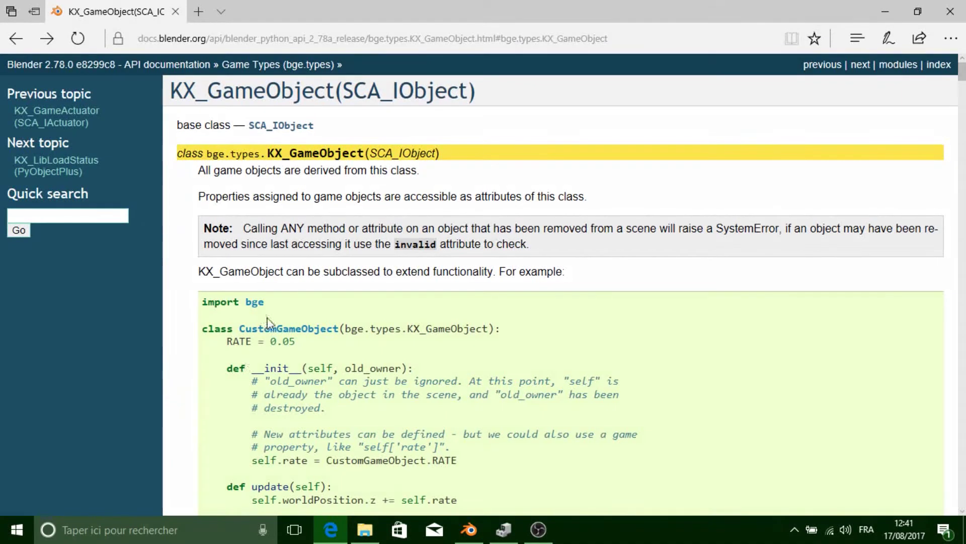
{"action": "scroll", "coordinate": [264, 337], "scroll_direction": "down", "scroll_amount": 3}
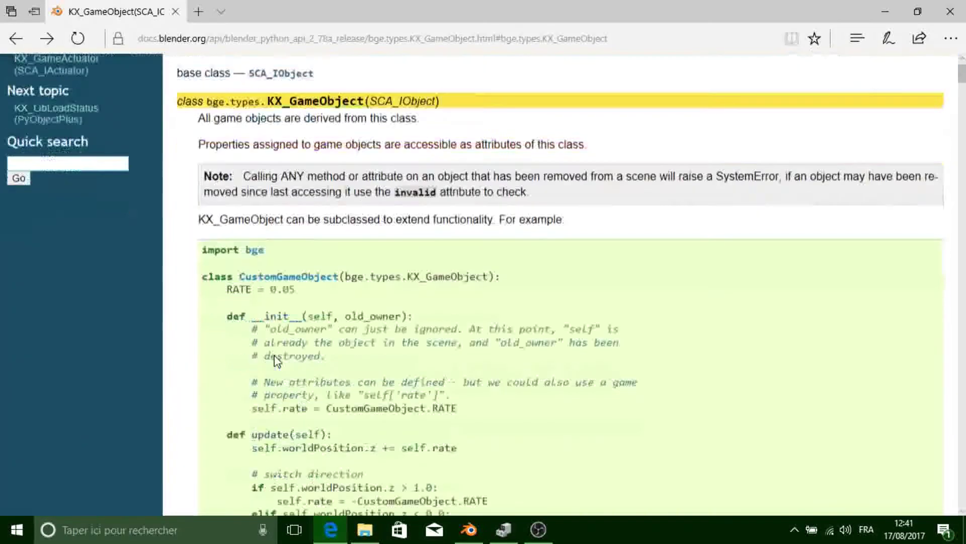
{"action": "scroll", "coordinate": [255, 360], "scroll_direction": "down", "scroll_amount": 5}
{"action": "scroll", "coordinate": [271, 365], "scroll_direction": "down", "scroll_amount": 1}
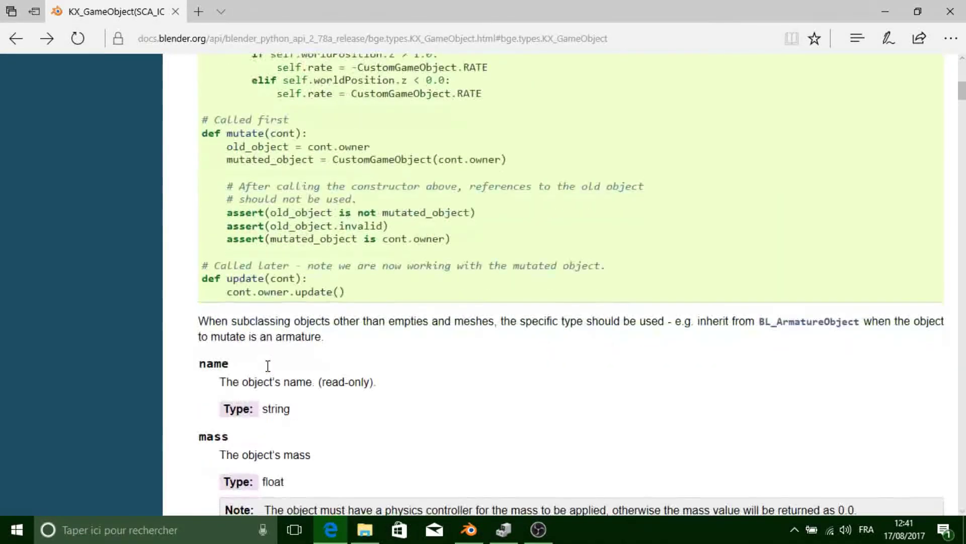
{"action": "scroll", "coordinate": [250, 355], "scroll_direction": "down", "scroll_amount": 2}
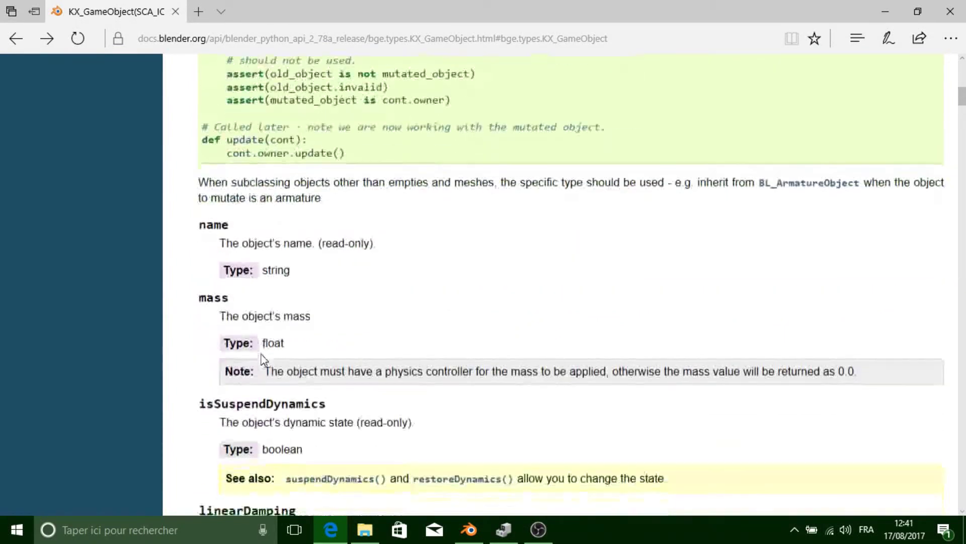
{"action": "scroll", "coordinate": [254, 342], "scroll_direction": "down", "scroll_amount": 3}
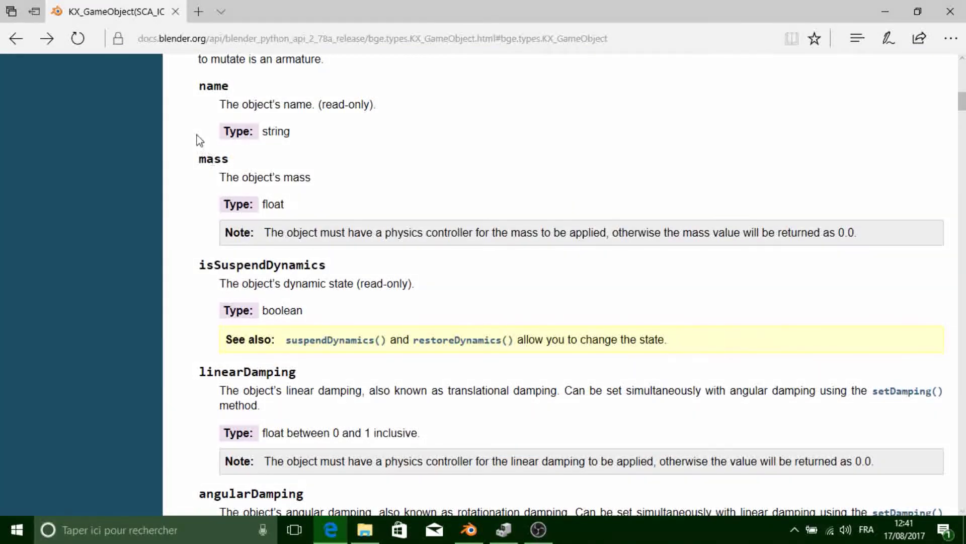
{"action": "scroll", "coordinate": [287, 277], "scroll_direction": "down", "scroll_amount": 4}
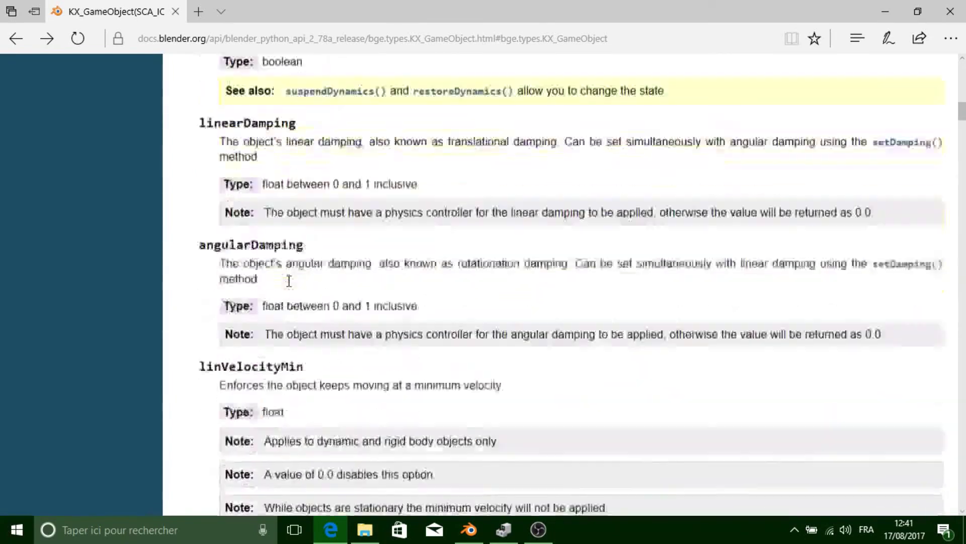
{"action": "scroll", "coordinate": [288, 277], "scroll_direction": "down", "scroll_amount": 3}
{"action": "scroll", "coordinate": [290, 277], "scroll_direction": "up", "scroll_amount": 5}
{"action": "scroll", "coordinate": [290, 278], "scroll_direction": "up", "scroll_amount": 1}
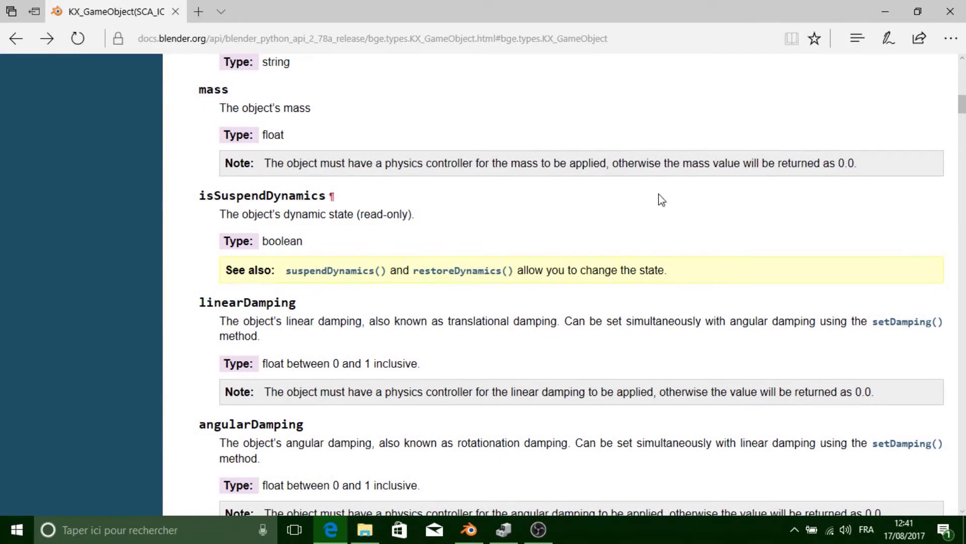
{"action": "scroll", "coordinate": [259, 216], "scroll_direction": "down", "scroll_amount": 7}
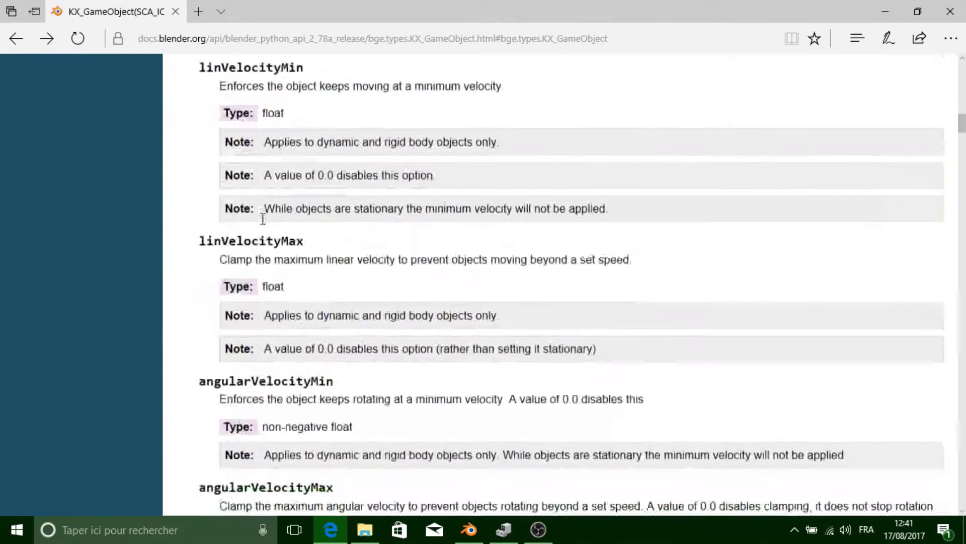
{"action": "scroll", "coordinate": [263, 222], "scroll_direction": "down", "scroll_amount": 3}
{"action": "scroll", "coordinate": [263, 221], "scroll_direction": "down", "scroll_amount": 2}
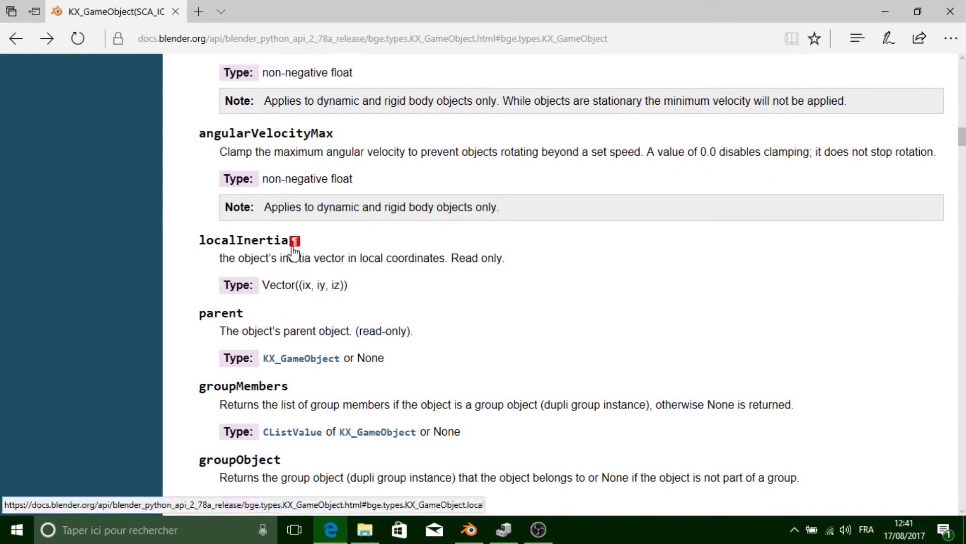
{"action": "scroll", "coordinate": [287, 246], "scroll_direction": "up", "scroll_amount": 3}
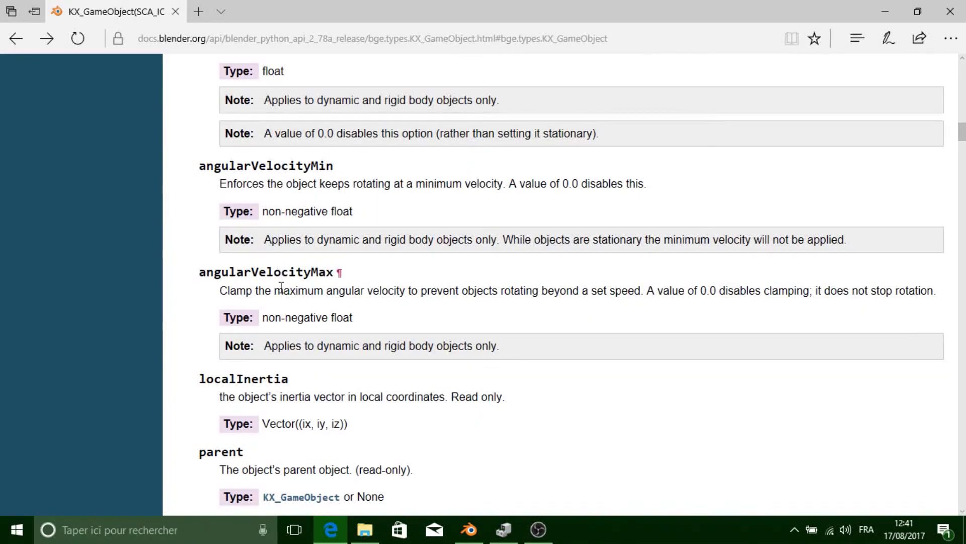
{"action": "scroll", "coordinate": [275, 302], "scroll_direction": "down", "scroll_amount": 8}
{"action": "scroll", "coordinate": [270, 330], "scroll_direction": "down", "scroll_amount": 2}
{"action": "scroll", "coordinate": [264, 317], "scroll_direction": "down", "scroll_amount": 4}
{"action": "scroll", "coordinate": [265, 316], "scroll_direction": "down", "scroll_amount": 7}
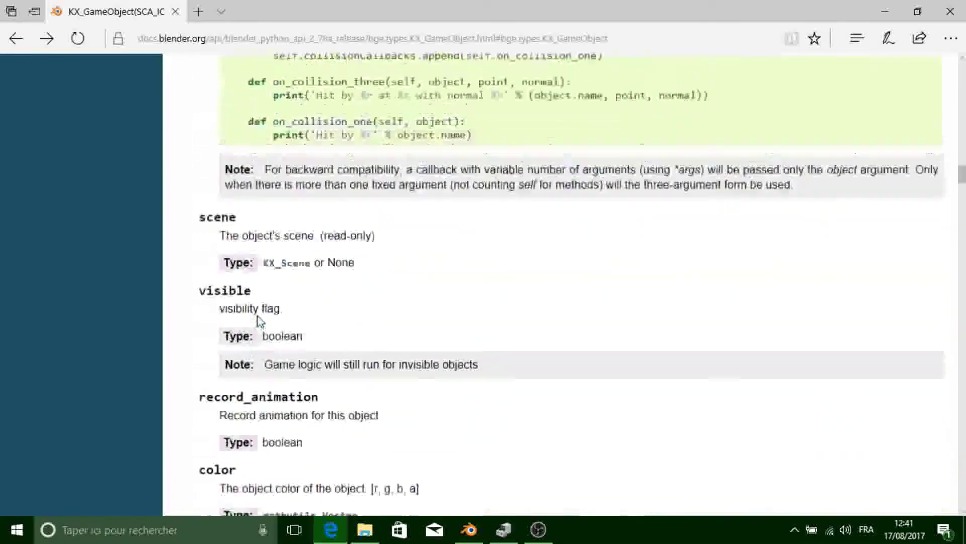
{"action": "scroll", "coordinate": [259, 302], "scroll_direction": "up", "scroll_amount": 1}
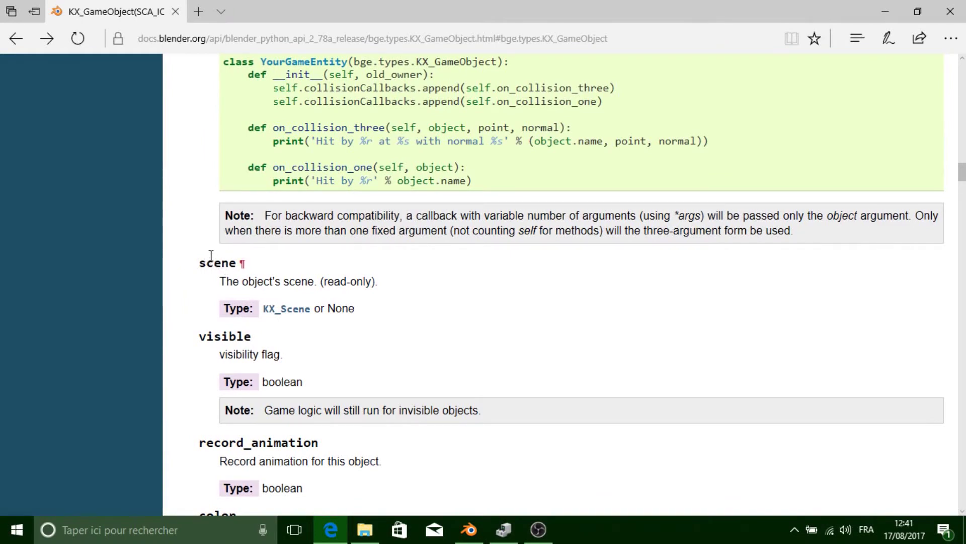
{"action": "scroll", "coordinate": [215, 257], "scroll_direction": "down", "scroll_amount": 3}
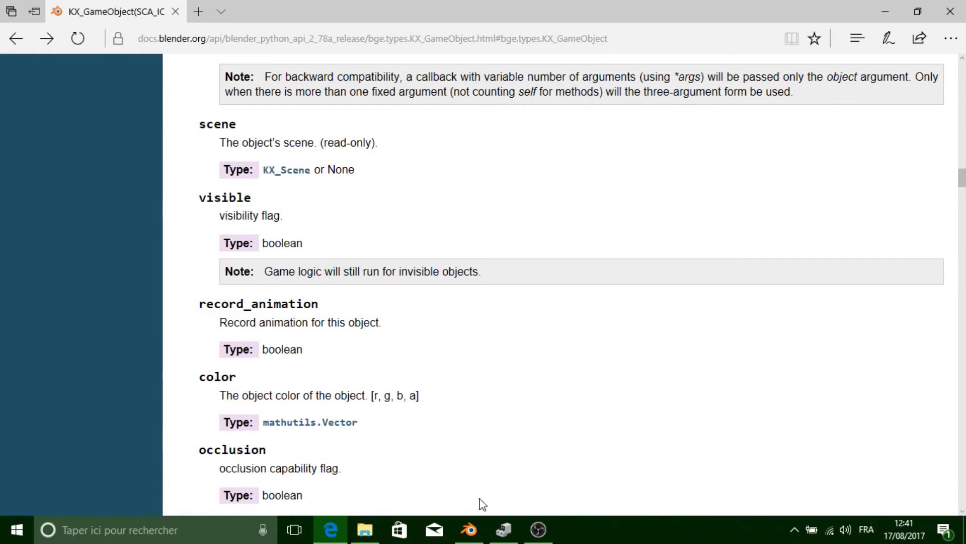
{"action": "scroll", "coordinate": [304, 332], "scroll_direction": "down", "scroll_amount": 10}
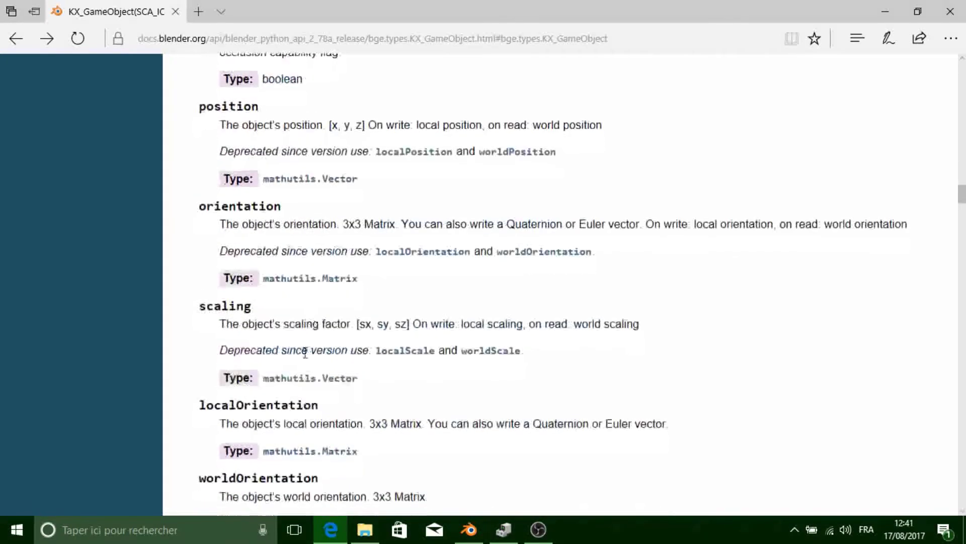
{"action": "scroll", "coordinate": [306, 367], "scroll_direction": "down", "scroll_amount": 5}
{"action": "scroll", "coordinate": [307, 352], "scroll_direction": "up", "scroll_amount": 4}
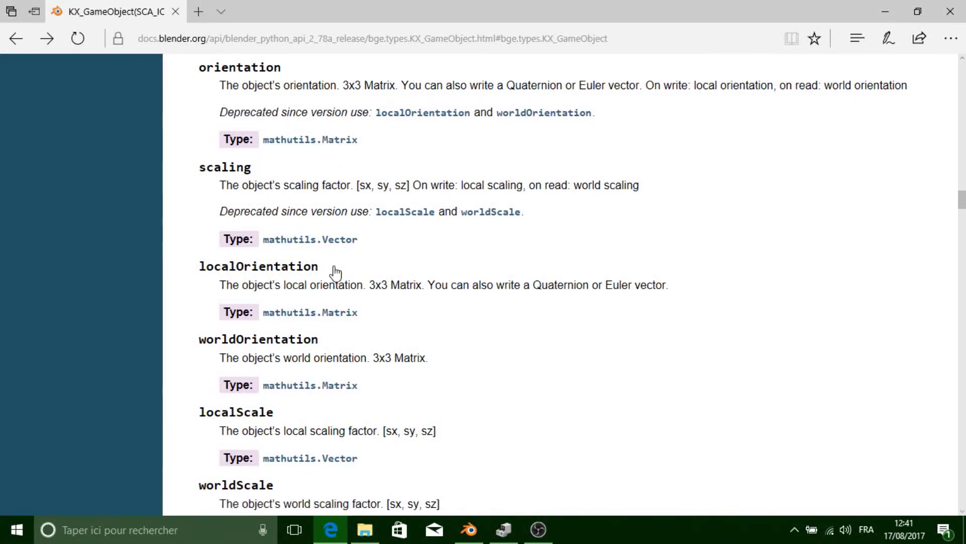
{"action": "left_click", "coordinate": [469, 529]}
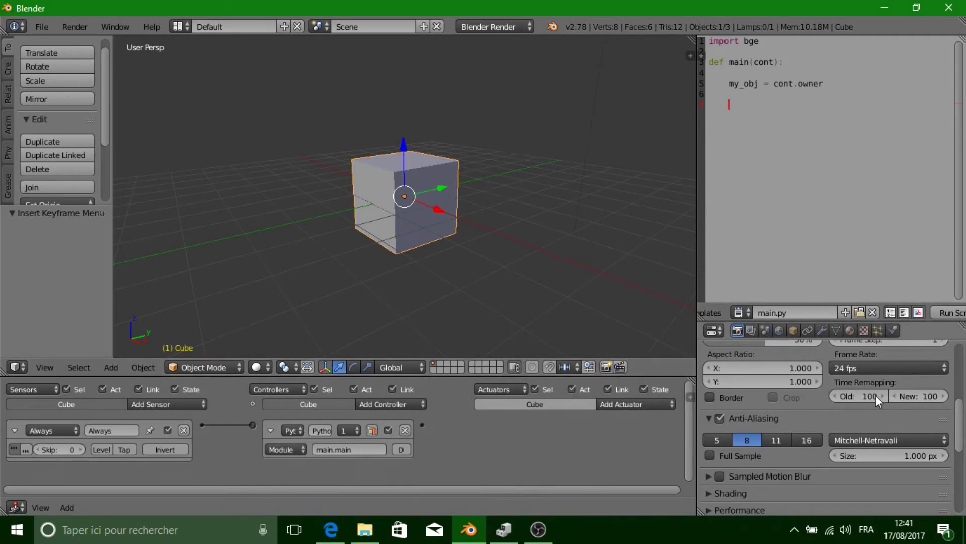
Set the cube's Object Color to orange-yellow in its Object properties.
{"action": "left_click", "coordinate": [794, 330]}
{"action": "scroll", "coordinate": [861, 411], "scroll_direction": "down", "scroll_amount": 5}
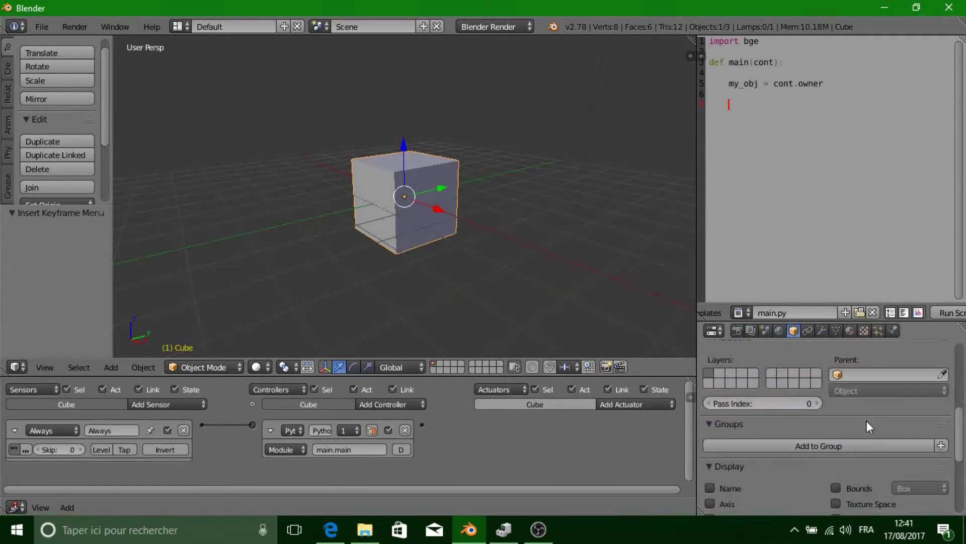
{"action": "scroll", "coordinate": [866, 421], "scroll_direction": "down", "scroll_amount": 5}
{"action": "left_click", "coordinate": [260, 367]}
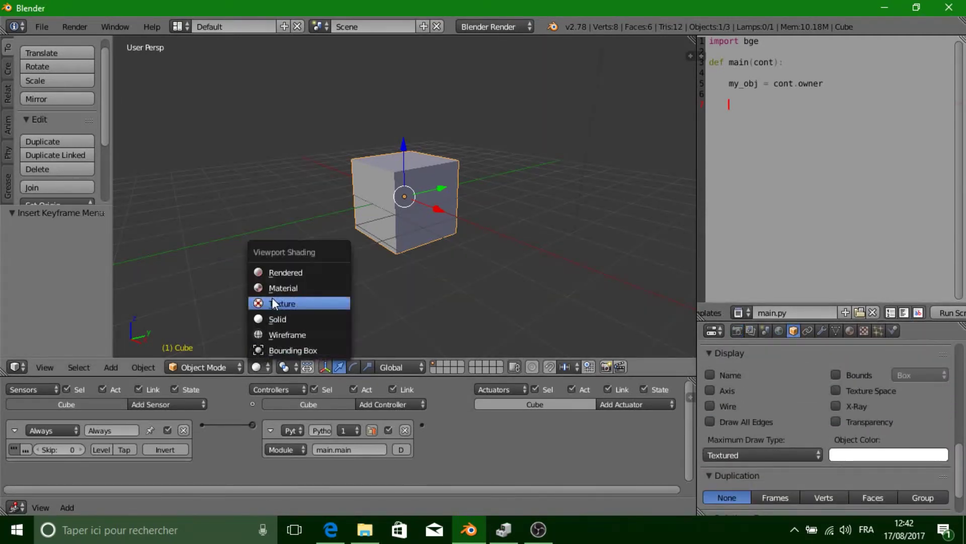
{"action": "left_click", "coordinate": [590, 261]}
{"action": "left_click", "coordinate": [873, 460]}
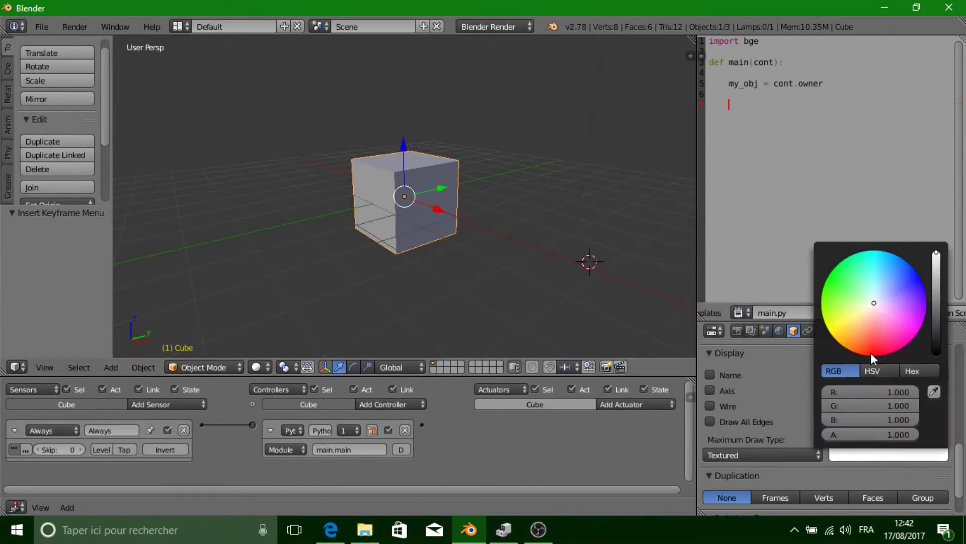
{"action": "left_click_drag", "start_coordinate": [874, 350], "coordinate": [835, 339]}
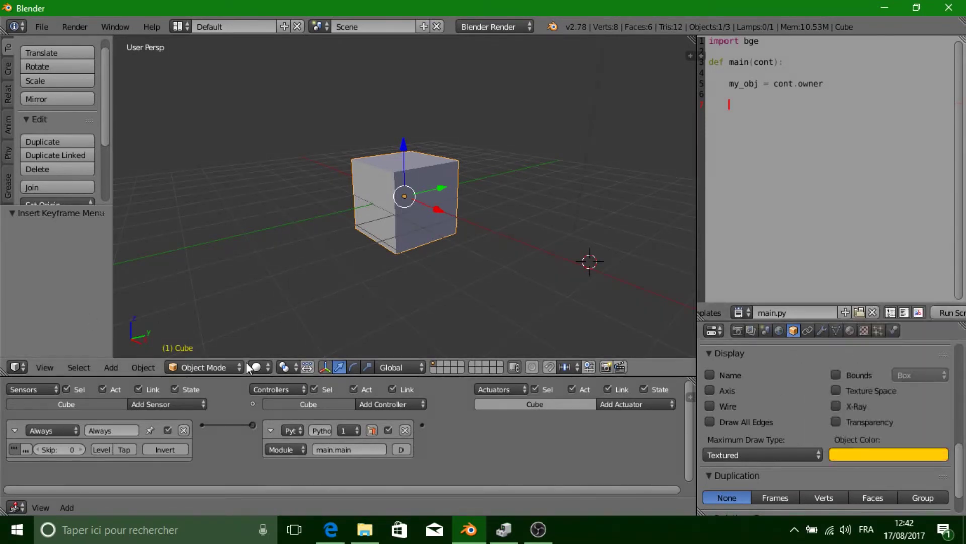
Switch the viewport shading to Texture.
{"action": "left_click", "coordinate": [263, 367]}
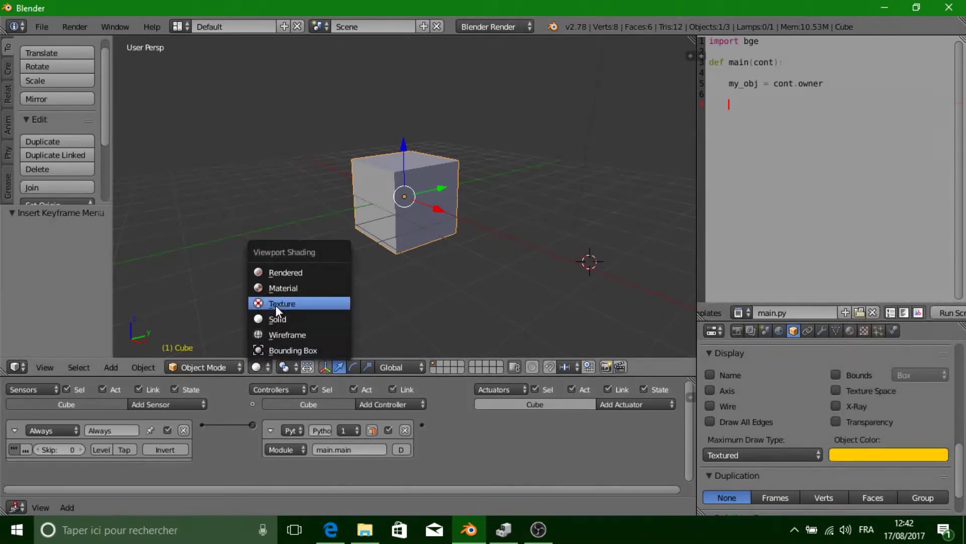
{"action": "left_click", "coordinate": [277, 304]}
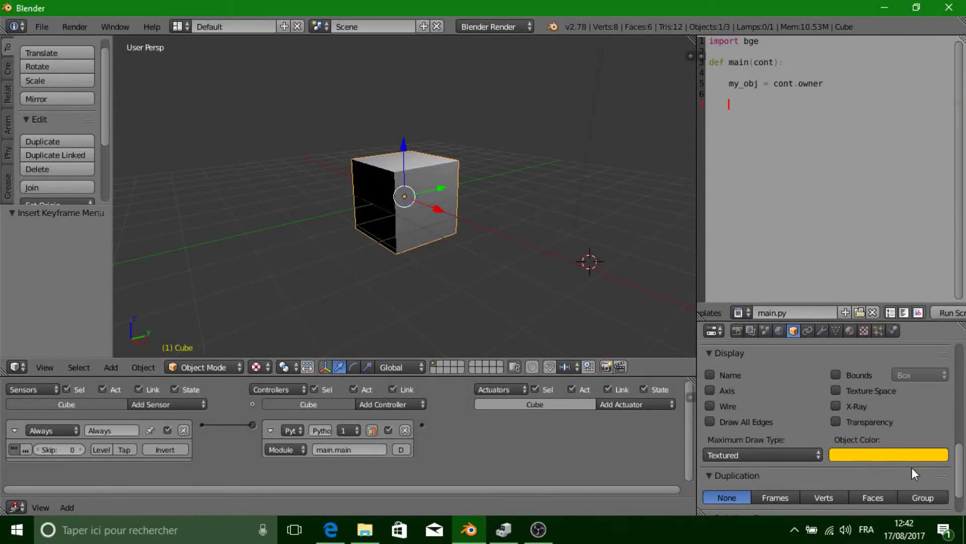
{"action": "left_click", "coordinate": [690, 55]}
Set the material shading mode to GLSL.
{"action": "scroll", "coordinate": [632, 229], "scroll_direction": "down", "scroll_amount": 10}
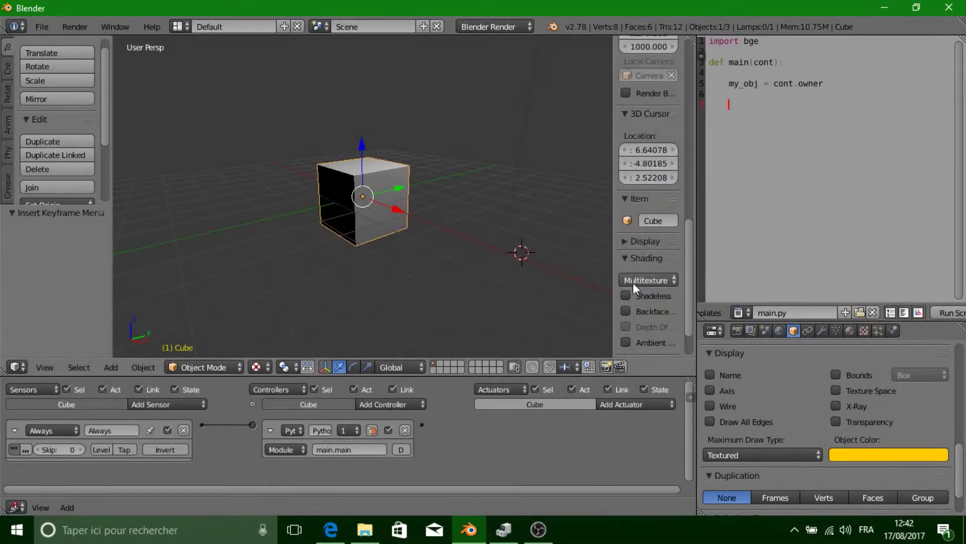
{"action": "left_click", "coordinate": [673, 279]}
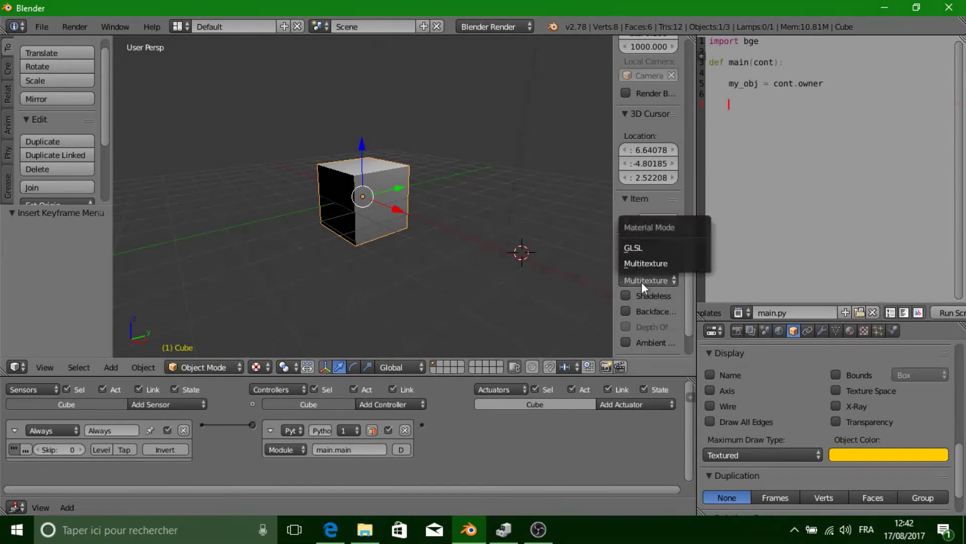
{"action": "left_click", "coordinate": [616, 245]}
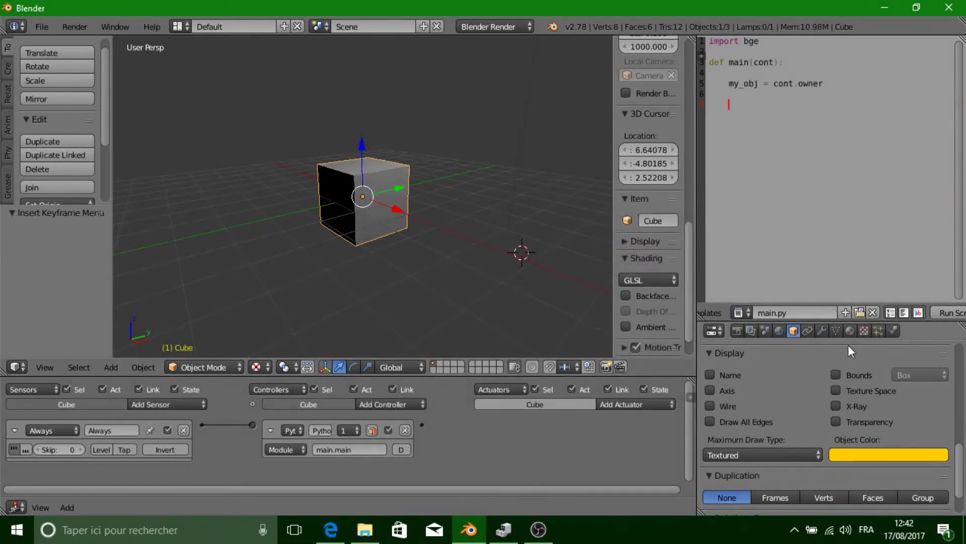
Enable Object Color in the cube's material options.
{"action": "left_click", "coordinate": [851, 330]}
{"action": "scroll", "coordinate": [886, 465], "scroll_direction": "down", "scroll_amount": 5}
{"action": "scroll", "coordinate": [880, 451], "scroll_direction": "down", "scroll_amount": 5}
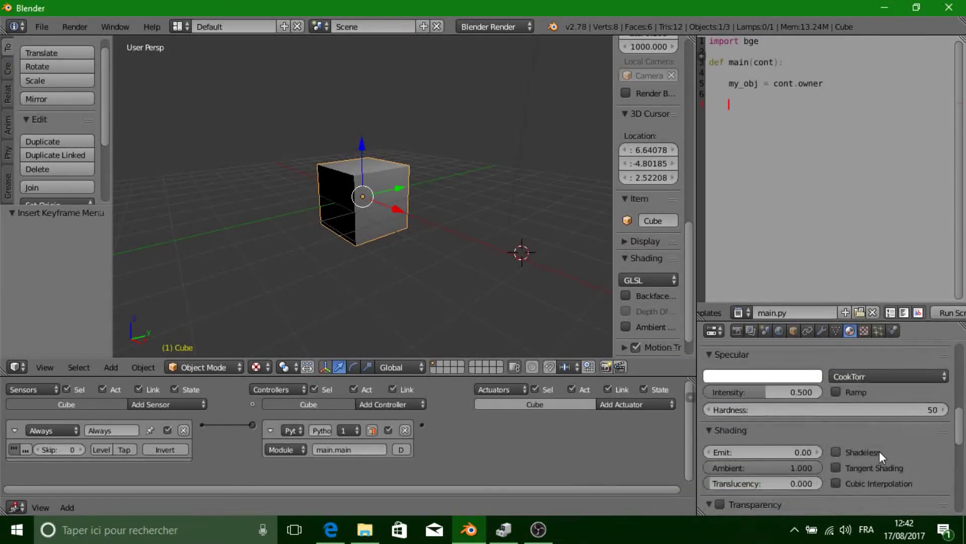
{"action": "scroll", "coordinate": [863, 458], "scroll_direction": "down", "scroll_amount": 5}
{"action": "scroll", "coordinate": [848, 457], "scroll_direction": "down", "scroll_amount": 5}
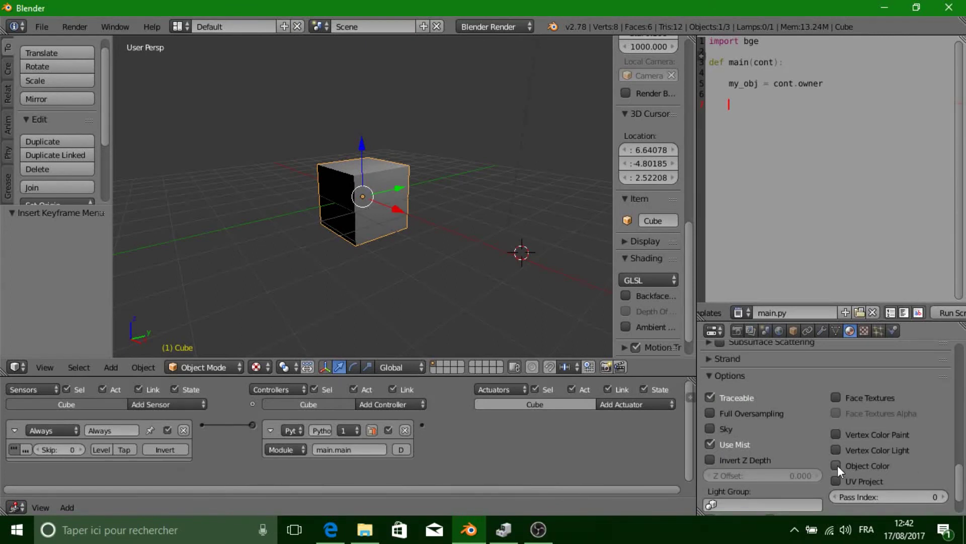
{"action": "left_click", "coordinate": [837, 465]}
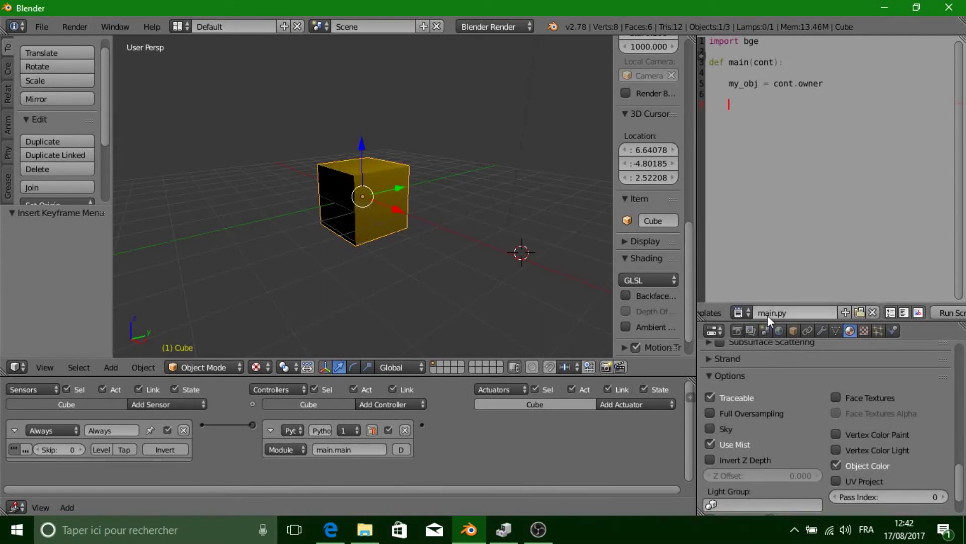
Change the cube's object colour to near-white (R 1.000, G 0.899, B 0.844) and inspect it.
{"action": "left_click", "coordinate": [793, 330]}
{"action": "left_click", "coordinate": [888, 454]}
{"action": "left_click", "coordinate": [910, 302]}
{"action": "left_click_drag", "start_coordinate": [910, 302], "coordinate": [873, 303]}
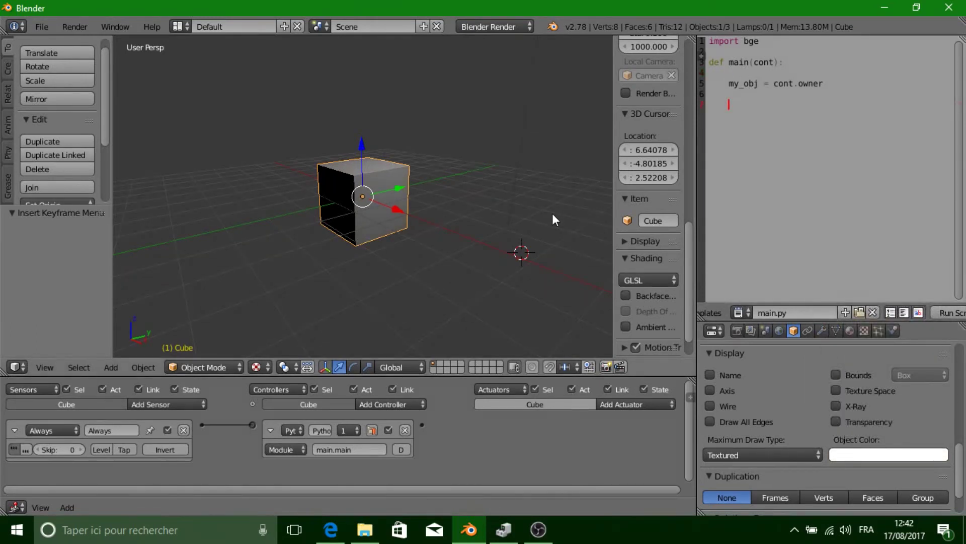
{"action": "middle_click_drag", "start_coordinate": [536, 177], "coordinate": [629, 171]}
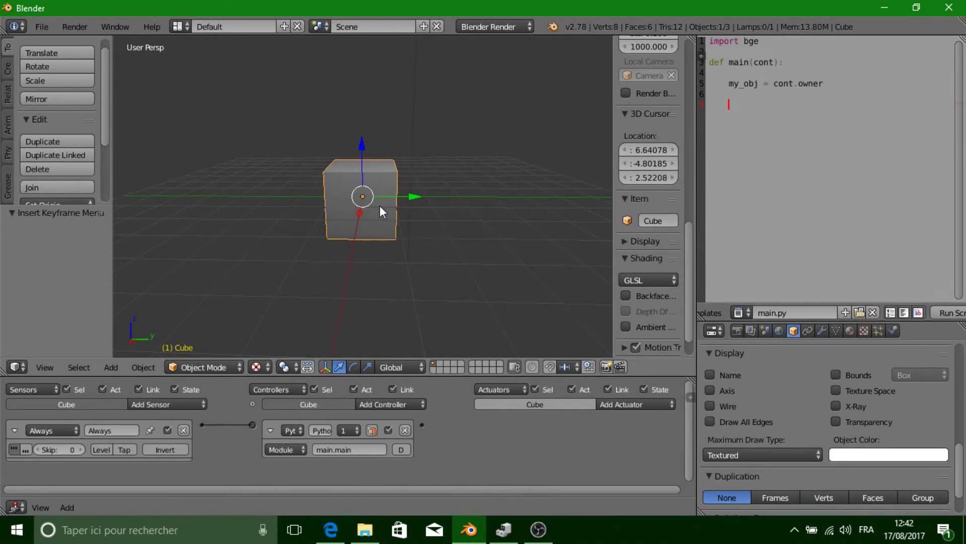
{"action": "middle_click_drag", "start_coordinate": [380, 206], "coordinate": [370, 197]}
{"action": "scroll", "coordinate": [380, 160], "scroll_direction": "up", "scroll_amount": 4}
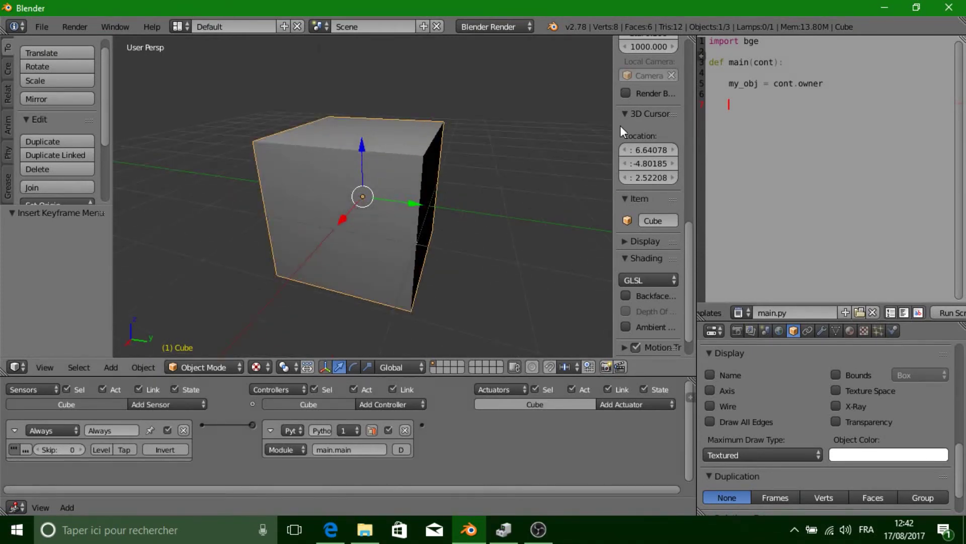
Begin the line my_obj.color = [ on line 7 of main.py.
{"action": "type", "text": "my"}
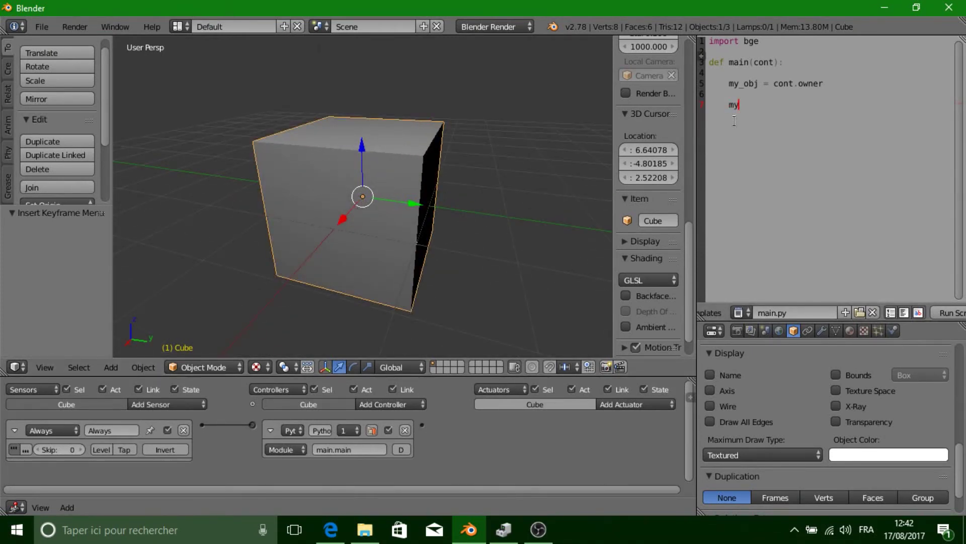
{"action": "type", "text": "_obj."}
{"action": "type", "text": "color"}
{"action": "type", "text": " ="}
{"action": "type", "text": "["}
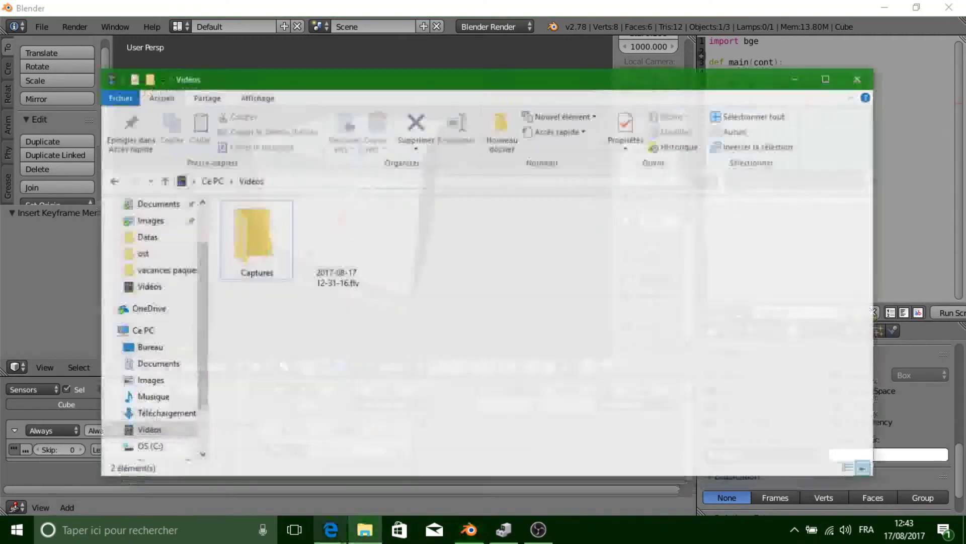
Find the KX_GameObject color attribute and highlight its [r, g, b, a] value format.
{"action": "left_click", "coordinate": [332, 533]}
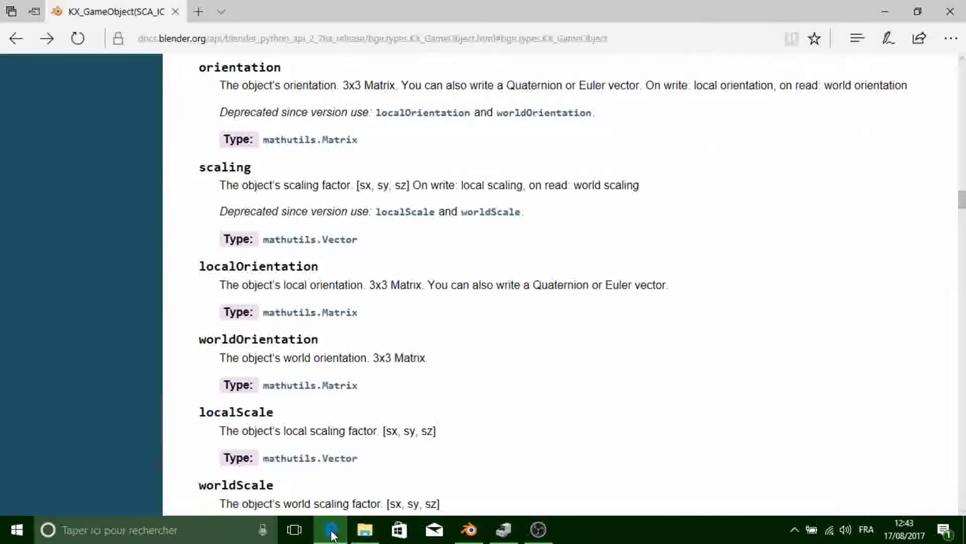
{"action": "scroll", "coordinate": [329, 209], "scroll_direction": "up", "scroll_amount": 1}
{"action": "scroll", "coordinate": [517, 220], "scroll_direction": "up", "scroll_amount": 3}
{"action": "scroll", "coordinate": [302, 251], "scroll_direction": "up", "scroll_amount": 8}
{"action": "scroll", "coordinate": [299, 276], "scroll_direction": "down", "scroll_amount": 2}
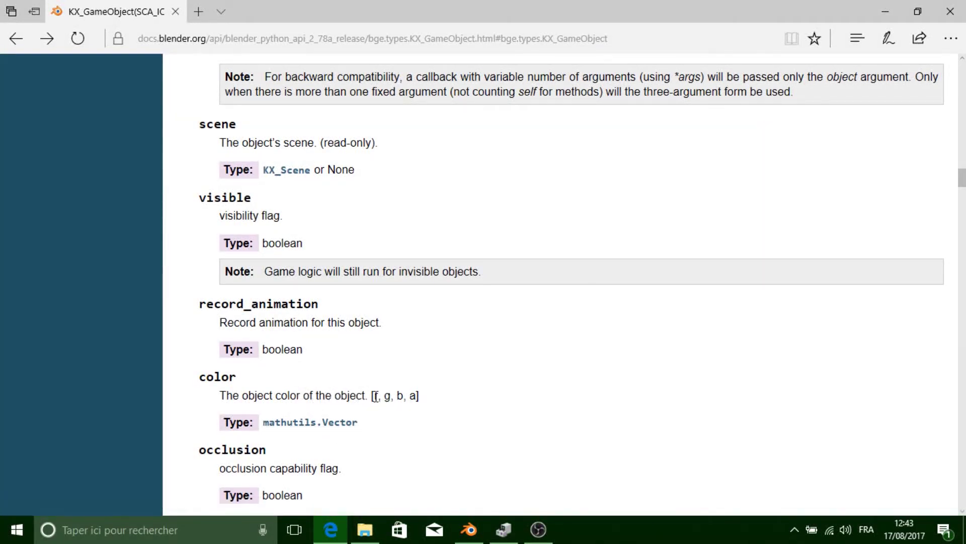
{"action": "left_click_drag", "start_coordinate": [374, 396], "coordinate": [418, 397]}
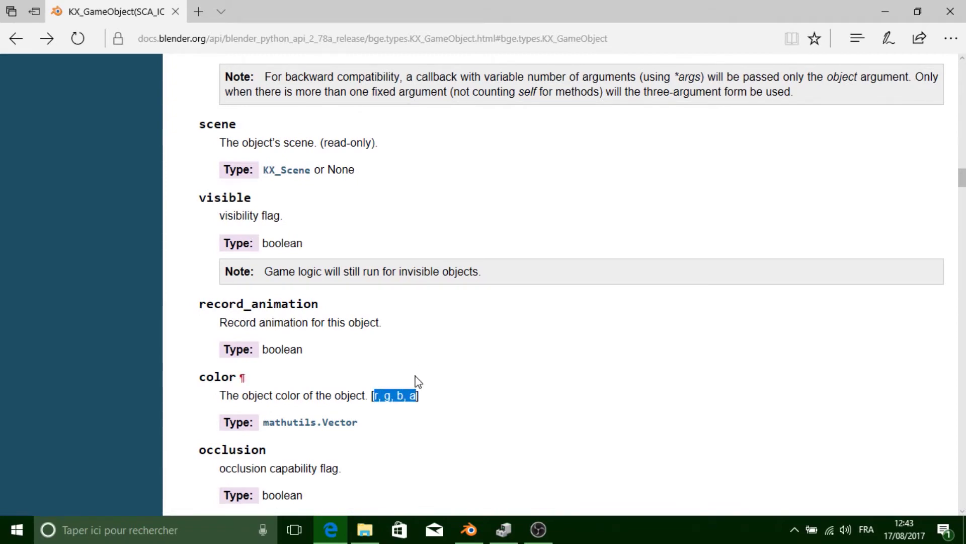
{"action": "left_click", "coordinate": [388, 395]}
{"action": "mouse_move", "coordinate": [407, 395]}
{"action": "left_mouse_down"}
{"action": "mouse_move", "coordinate": [374, 395]}
{"action": "mouse_move", "coordinate": [404, 398]}
{"action": "left_mouse_up"}
{"action": "left_click", "coordinate": [416, 396]}
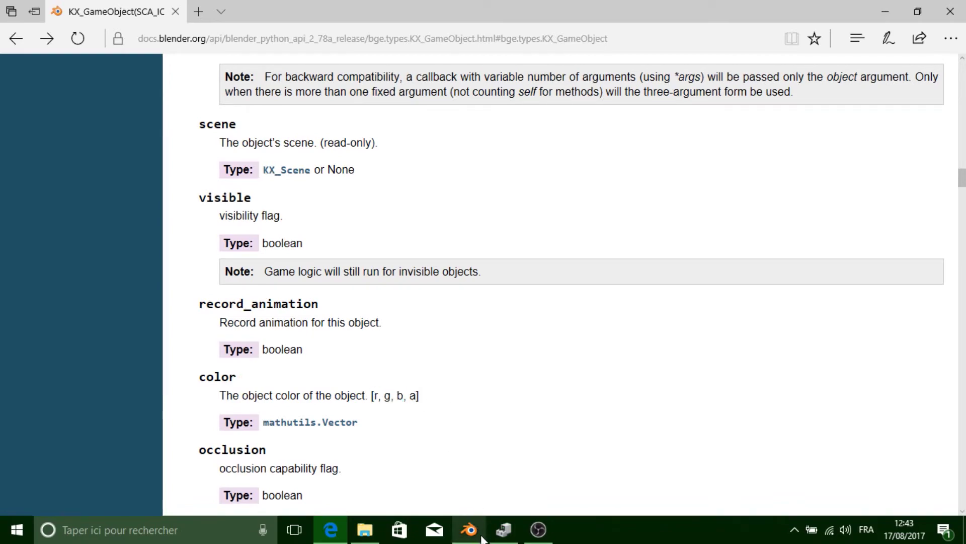
Complete the script line as my_obj.color = [1,0,0,1].
{"action": "left_click", "coordinate": [455, 472]}
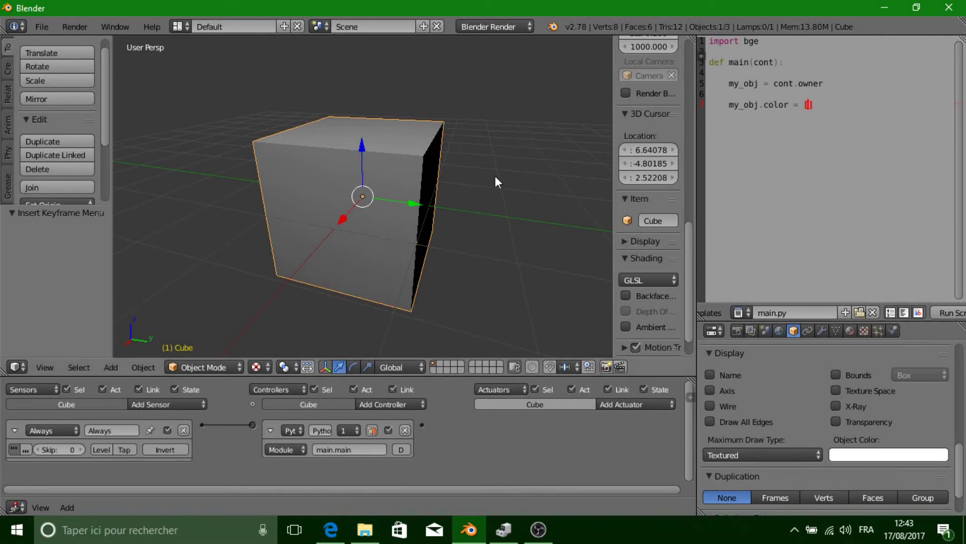
{"action": "key", "text": "KP_1"}
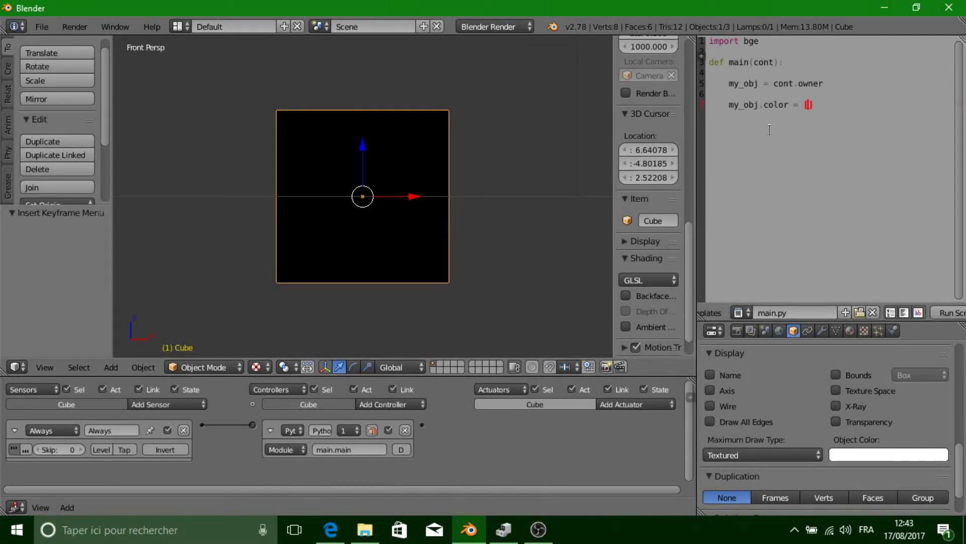
{"action": "type", "text": "1"}
{"action": "type", "text": "."}
{"action": "type", "text": "0"}
{"action": "type", "text": ","}
{"action": "type", "text": "0"}
{"action": "type", "text": ","}
{"action": "type", "text": "1"}
{"action": "mouse_move", "coordinate": [500, 182]}
{"action": "middle_mouse_down"}
{"action": "mouse_move", "coordinate": [422, 242]}
{"action": "mouse_move", "coordinate": [471, 193]}
{"action": "mouse_move", "coordinate": [318, 186]}
{"action": "mouse_move", "coordinate": [391, 189]}
{"action": "middle_mouse_up"}
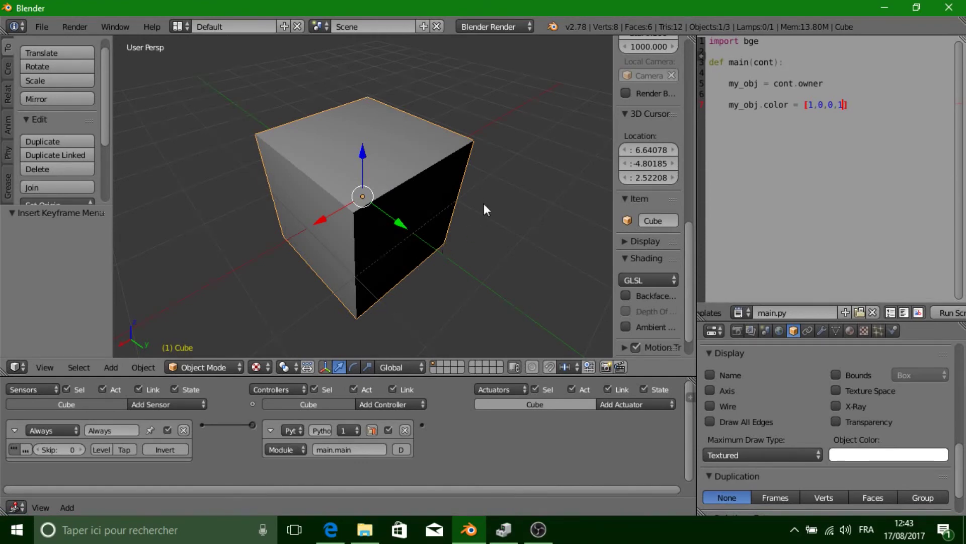
Set the render engine to Blender Game and run the game to see the cube turn red.
{"action": "left_click", "coordinate": [506, 26]}
{"action": "left_click", "coordinate": [507, 59]}
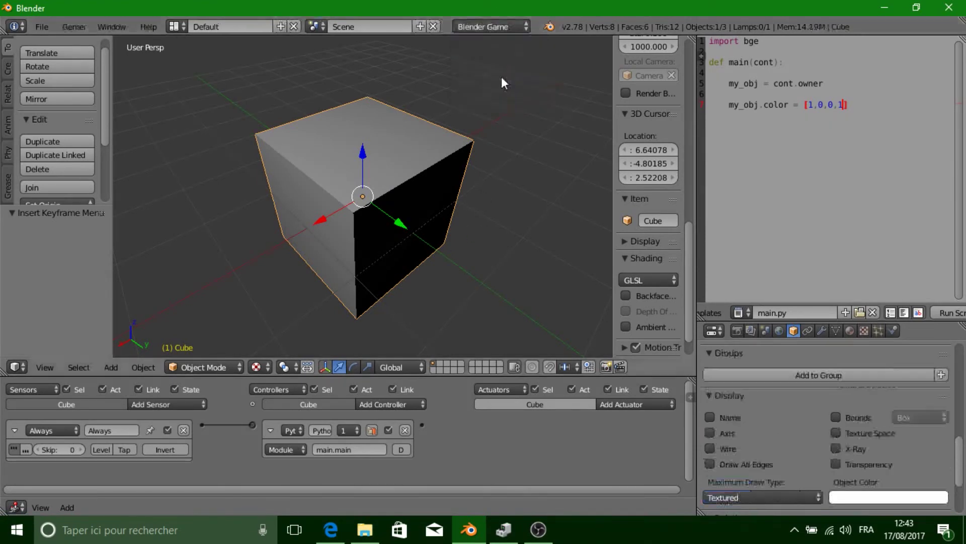
{"action": "key", "text": "p"}
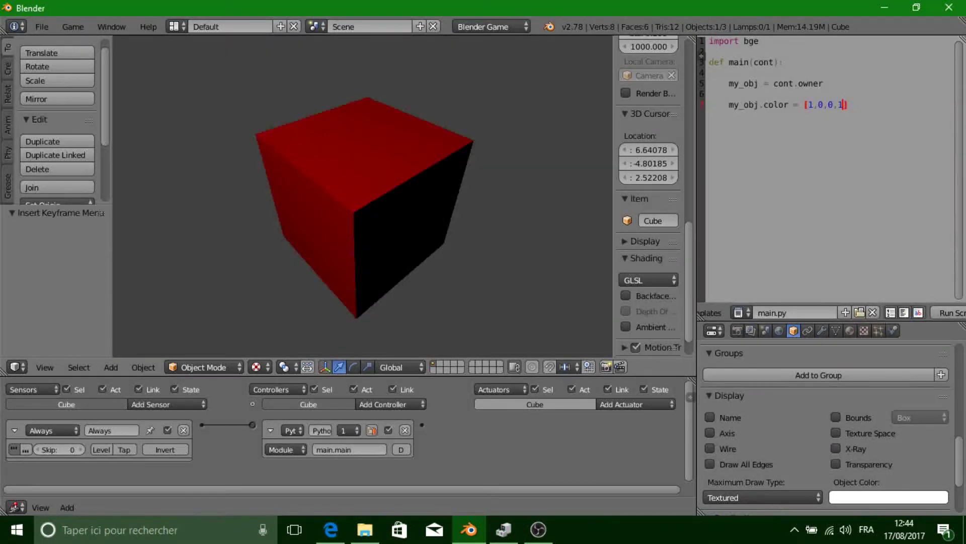
{"action": "key", "text": "Escape"}
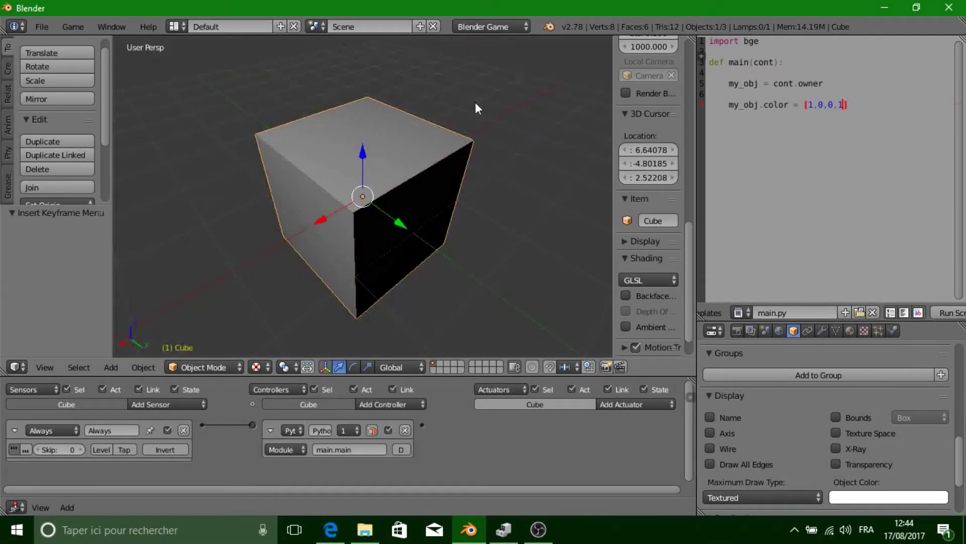
Try a blue Object Color, confirm the game still shows red, then reset the colour to white.
{"action": "left_click", "coordinate": [868, 498]}
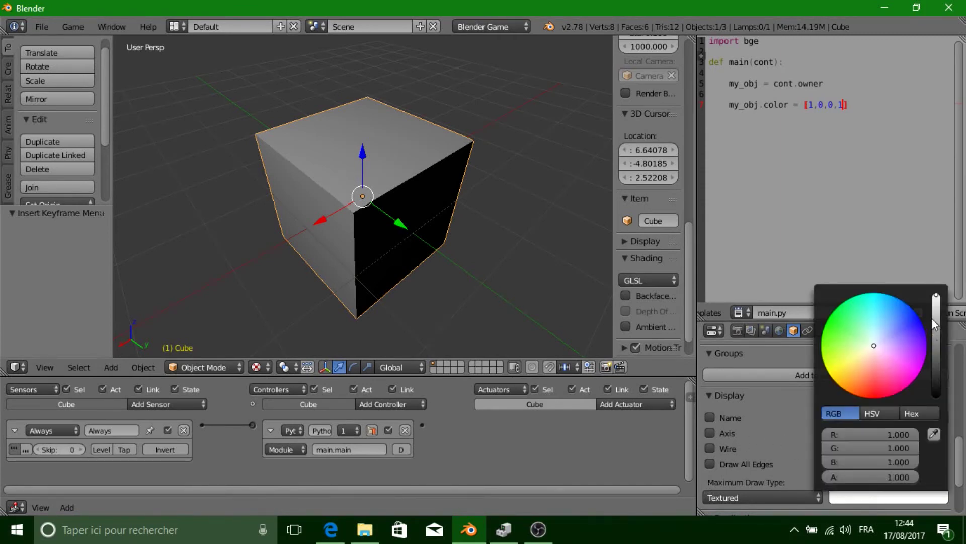
{"action": "left_click", "coordinate": [885, 339]}
{"action": "left_click", "coordinate": [393, 166]}
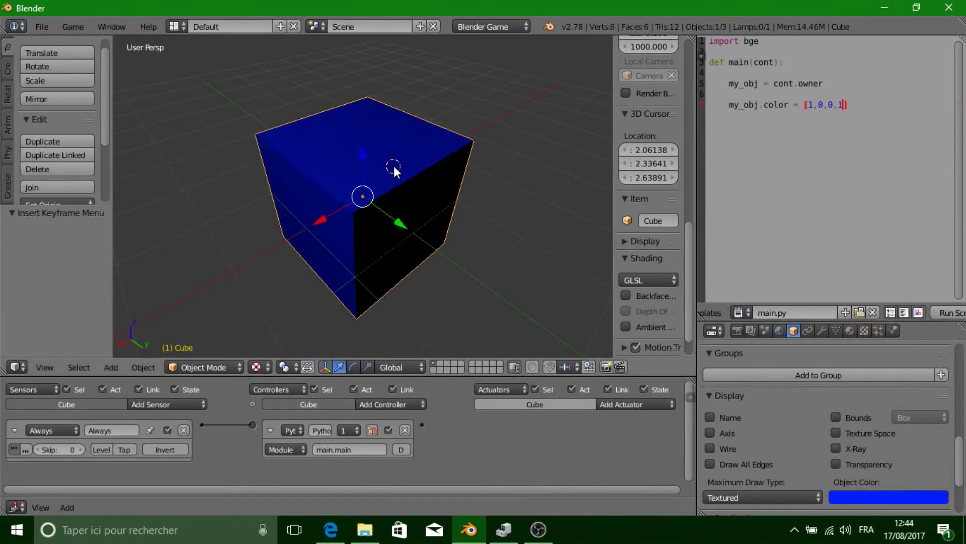
{"action": "key", "text": "p"}
{"action": "key", "text": "Escape"}
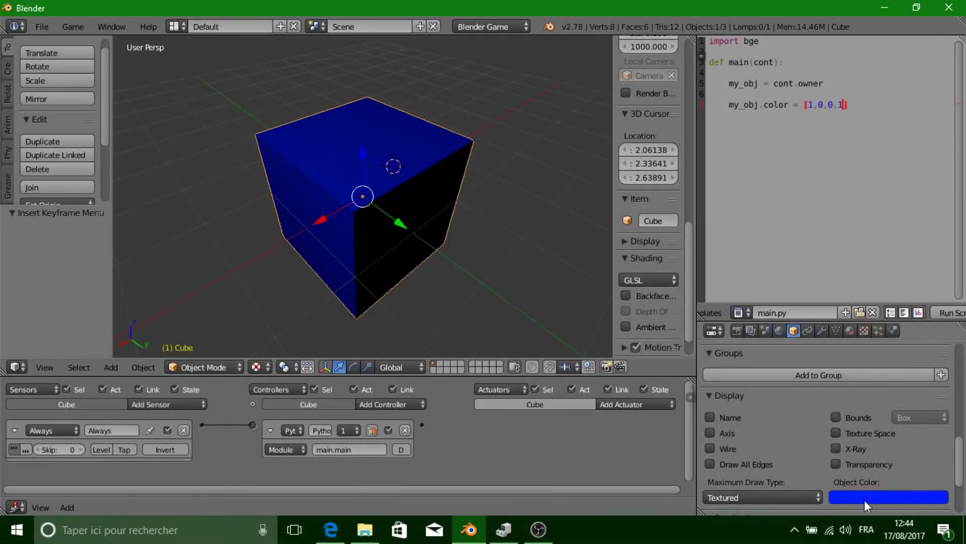
{"action": "left_click", "coordinate": [868, 500]}
{"action": "left_click", "coordinate": [870, 346]}
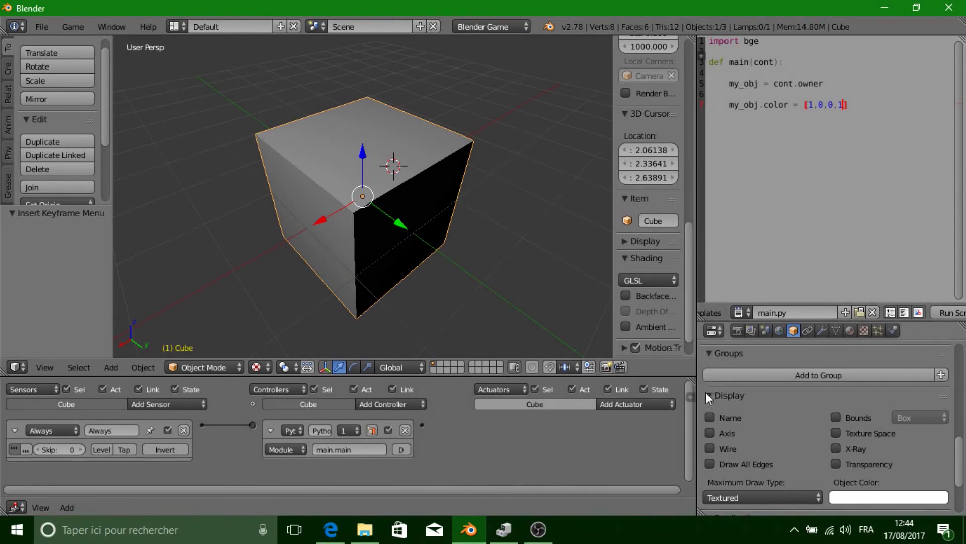
Add a Timer game property named 'time' to the cube, starting at 0.000.
{"action": "key", "text": "n"}
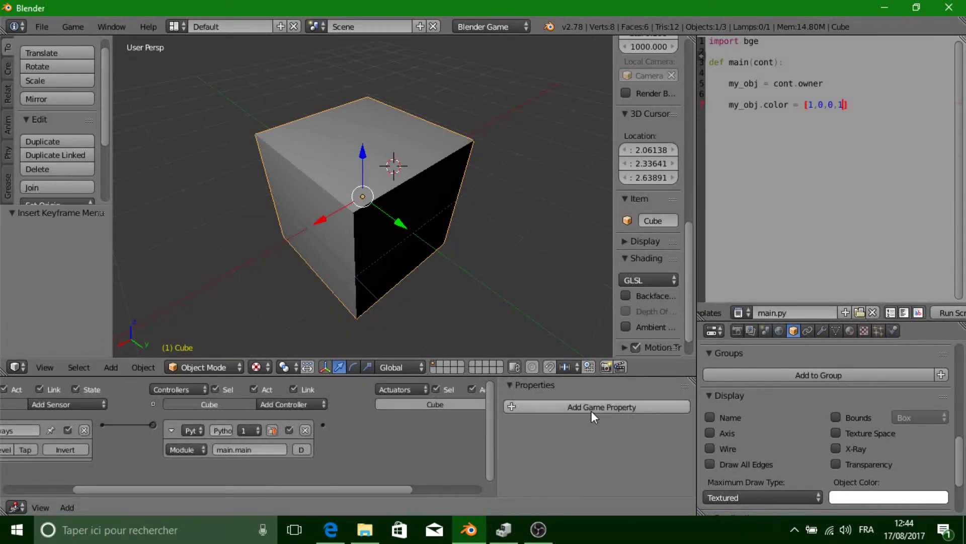
{"action": "left_click", "coordinate": [590, 407]}
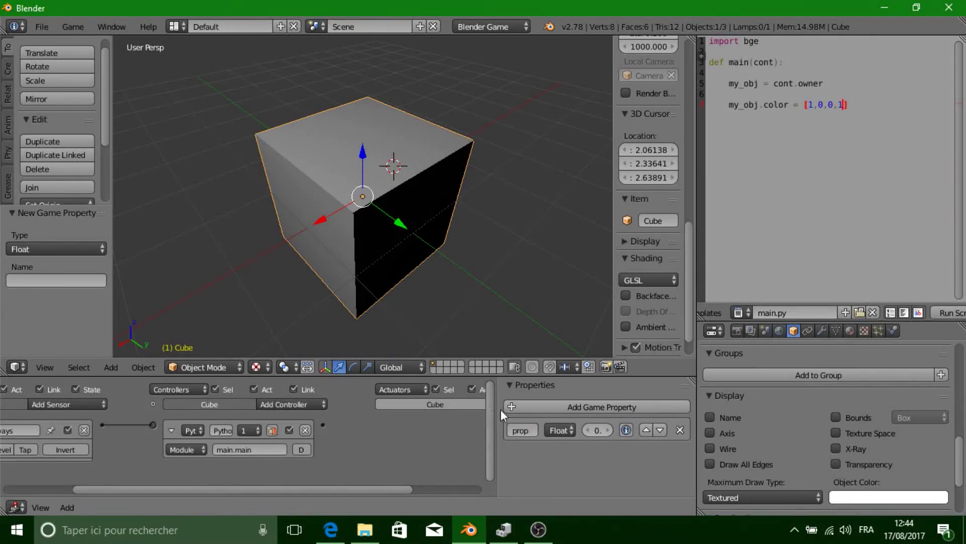
{"action": "left_click_drag", "start_coordinate": [500, 409], "coordinate": [418, 418]}
{"action": "left_click", "coordinate": [441, 430]}
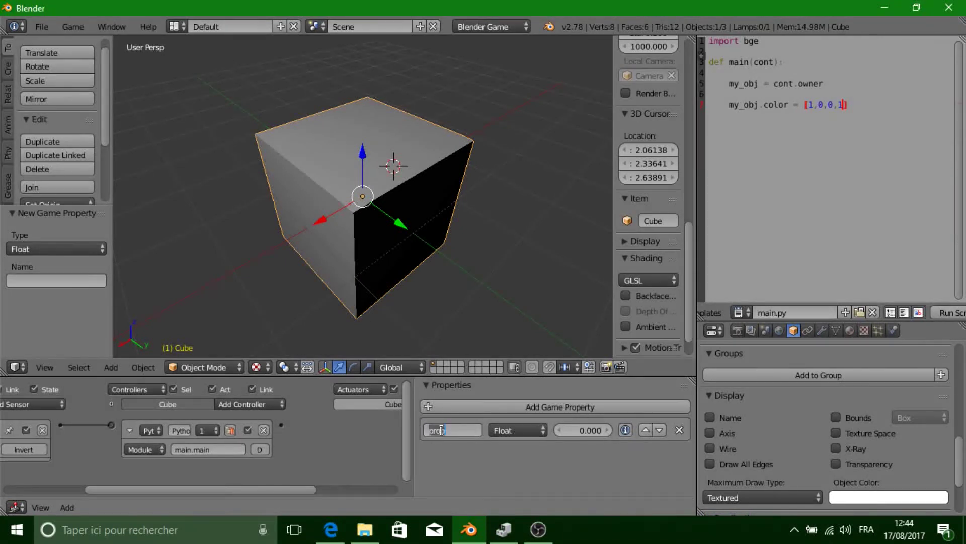
{"action": "type", "text": "time"}
{"action": "type", "text": "me"}
{"action": "key", "text": "Return"}
{"action": "left_click", "coordinate": [502, 432]}
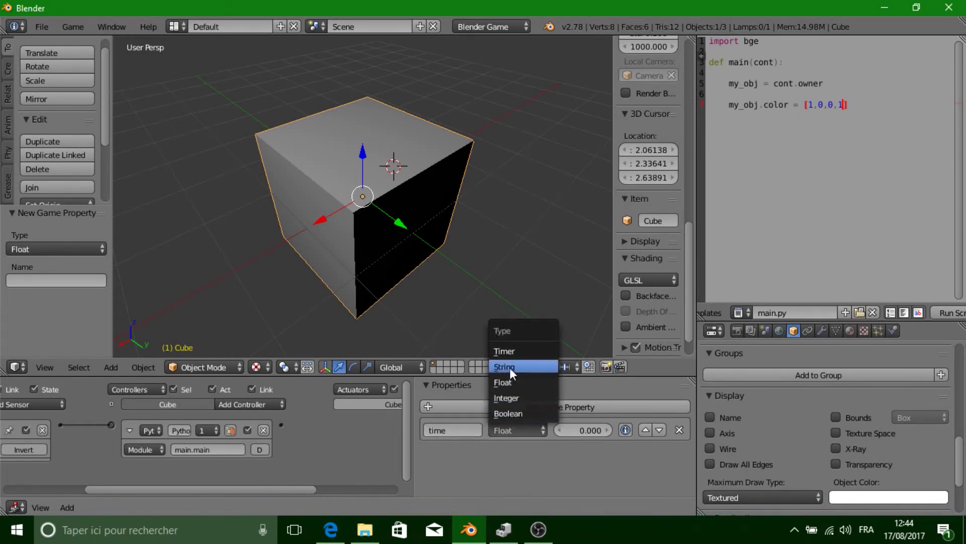
{"action": "left_click", "coordinate": [510, 350]}
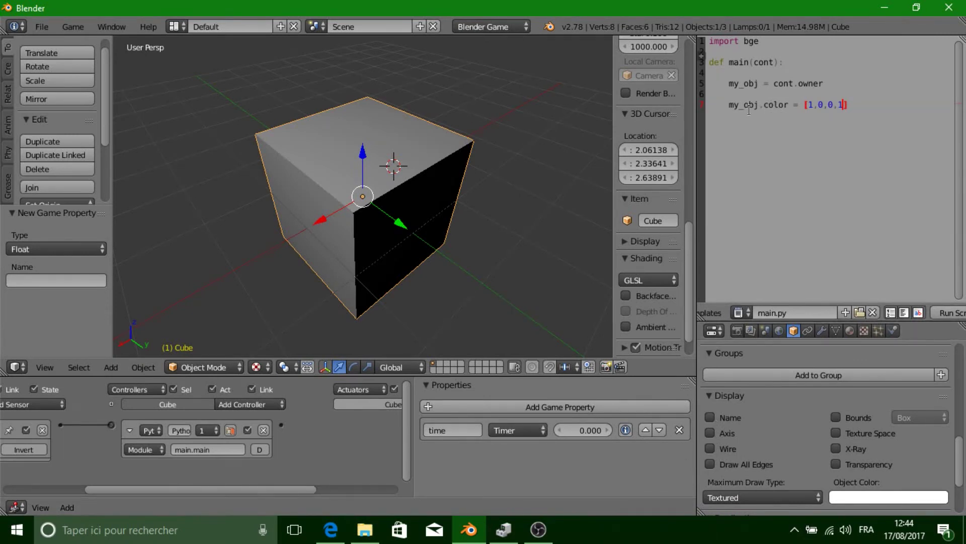
Insert the line timer = my_obj["time"] above the colour line, checking the 'time' property name.
{"action": "left_click", "coordinate": [764, 94]}
{"action": "key", "text": "Return"}
{"action": "key", "text": "Return"}
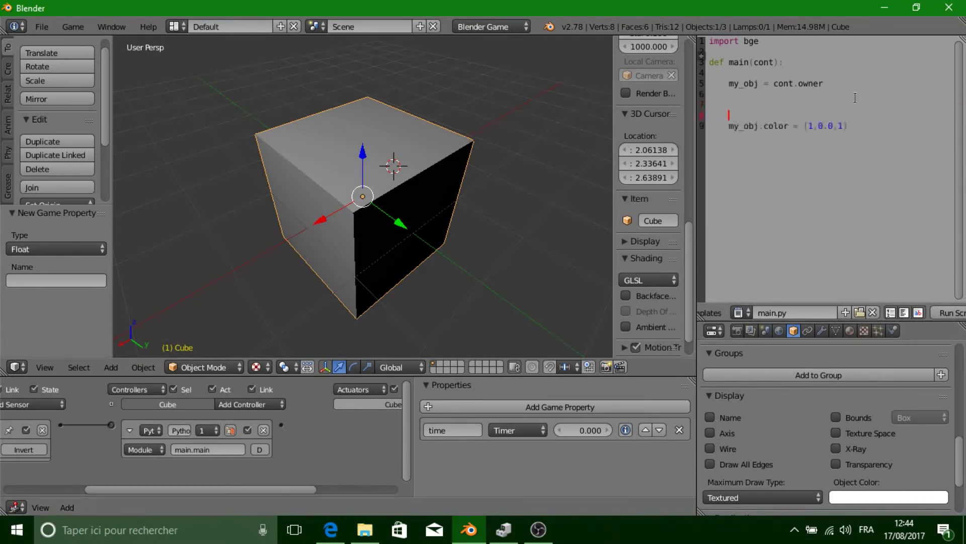
{"action": "key", "text": "Up"}
{"action": "type", "text": "my"}
{"action": "key", "text": "BackSpace"}
{"action": "key", "text": "BackSpace"}
{"action": "type", "text": "time"}
{"action": "type", "text": "r = "}
{"action": "type", "text": "my"}
{"action": "type", "text": "_"}
{"action": "type", "text": "obj"}
{"action": "type", "text": "['"}
{"action": "key", "text": "BackSpace"}
{"action": "key", "text": "BackSpace"}
{"action": "type", "text": "["}
{"action": "type", "text": "'\"\""}
{"action": "key", "text": "Left"}
{"action": "type", "text": "time"}
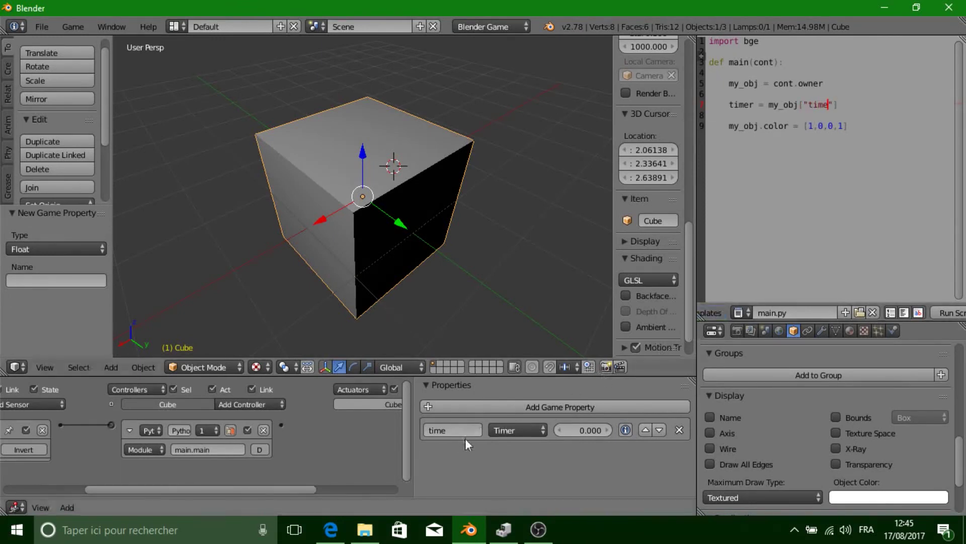
{"action": "left_click", "coordinate": [438, 432]}
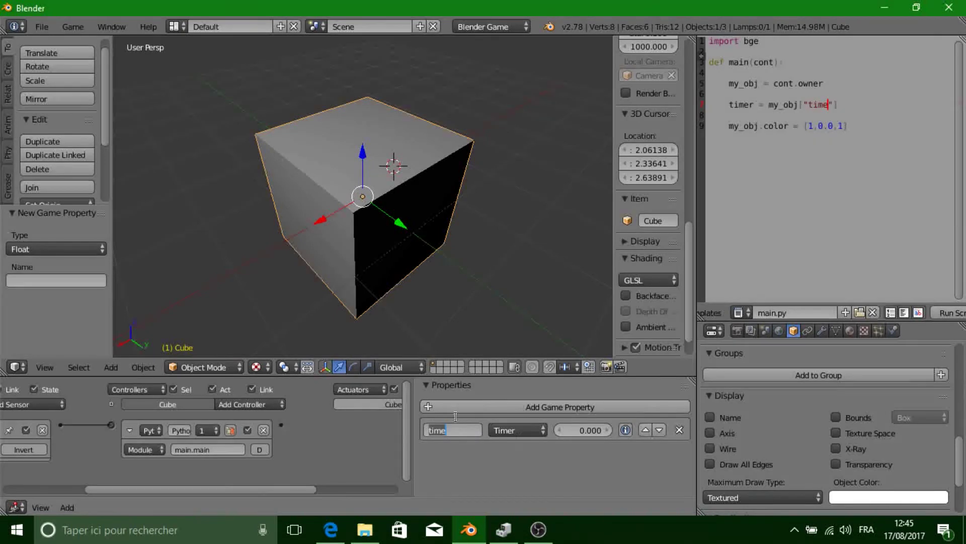
{"action": "key", "text": "Return"}
{"action": "middle_click_drag", "start_coordinate": [143, 434], "coordinate": [273, 437]}
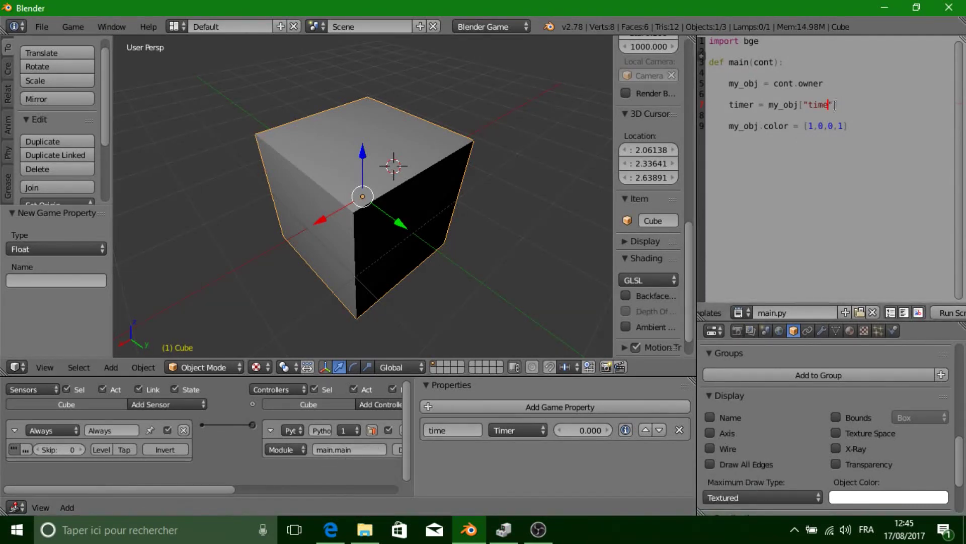
Replace the colour's green value with timer so it reads [1,timer,0,1].
{"action": "double_click", "coordinate": [742, 105]}
{"action": "left_click", "coordinate": [824, 126]}
{"action": "key", "text": "BackSpace"}
{"action": "type", "text": "0"}
{"action": "key", "text": "BackSpace"}
{"action": "type", "text": "time"}
{"action": "type", "text": "r"}
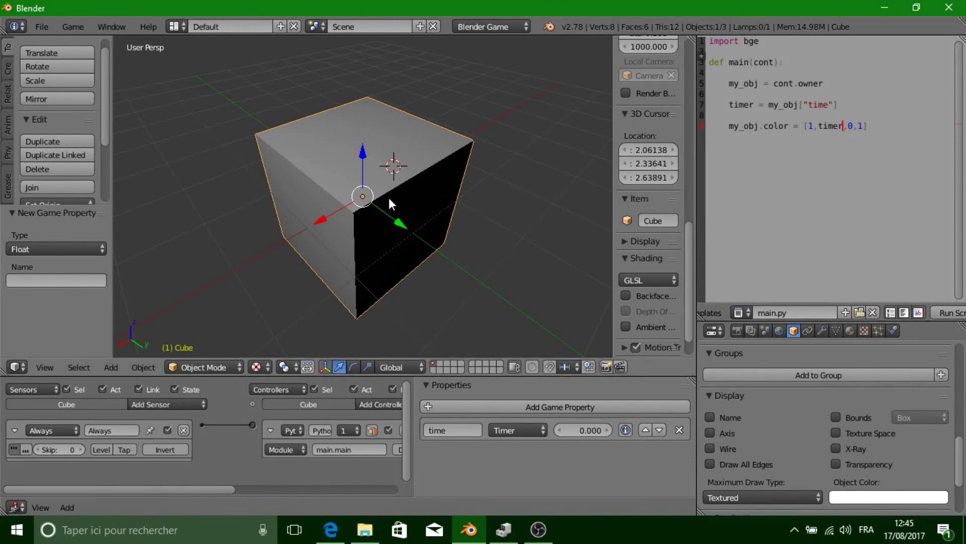
Change the green value to timer/10, making the colour line my_obj.color = [1,timer/10,0,1].
{"action": "key", "text": "KP_Divide"}
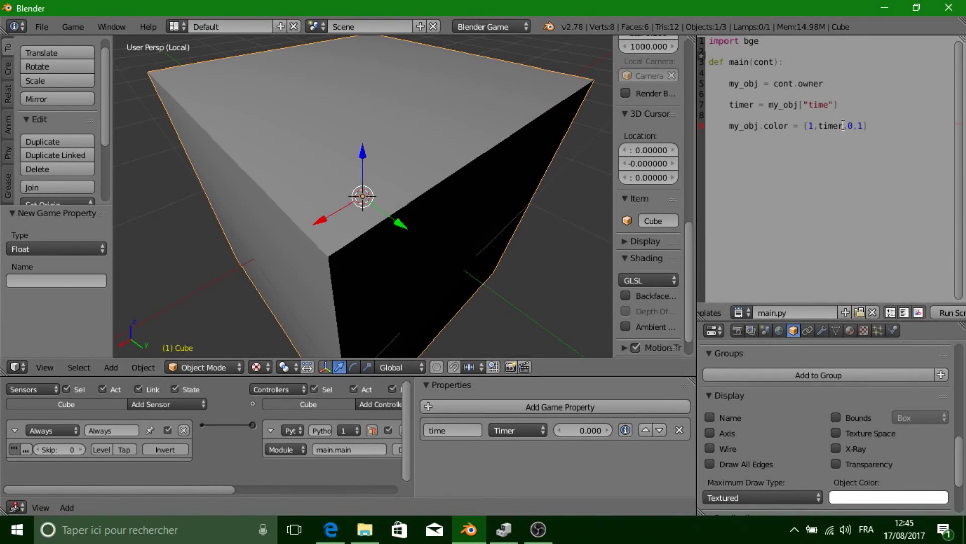
{"action": "type", "text": "10"}
{"action": "key", "text": "BackSpace"}
{"action": "key", "text": "BackSpace"}
{"action": "type", "text": "/10"}
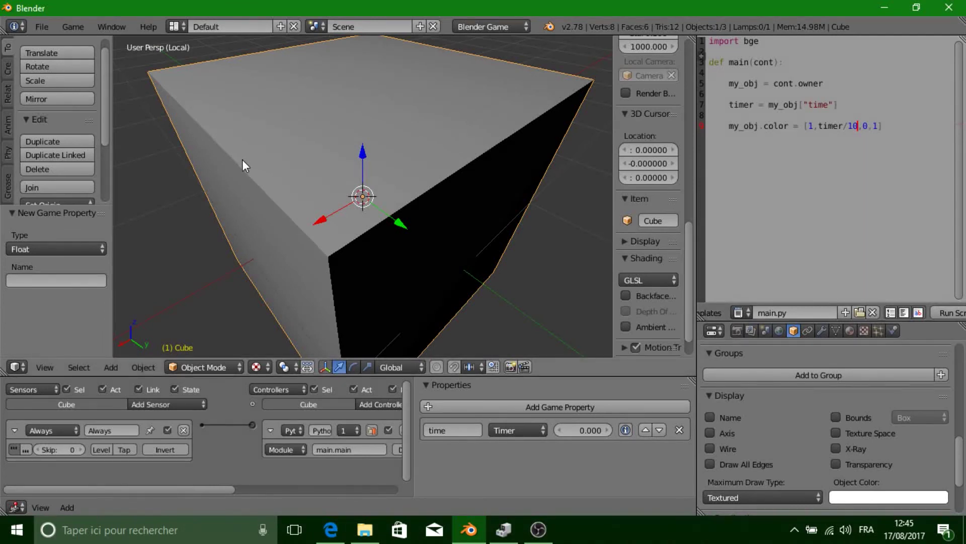
{"action": "scroll", "coordinate": [244, 160], "scroll_direction": "down", "scroll_amount": 5}
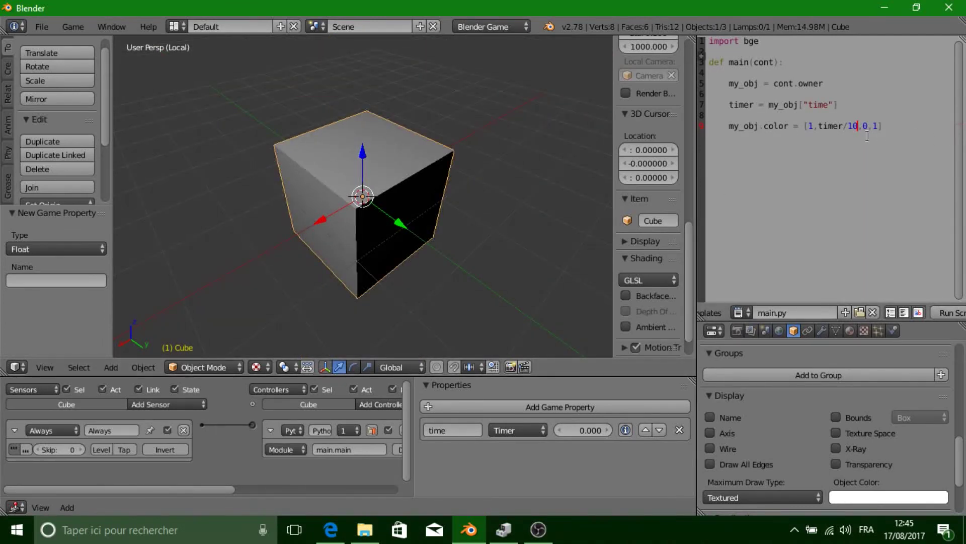
{"action": "left_click", "coordinate": [893, 499]}
{"action": "left_click", "coordinate": [852, 127]}
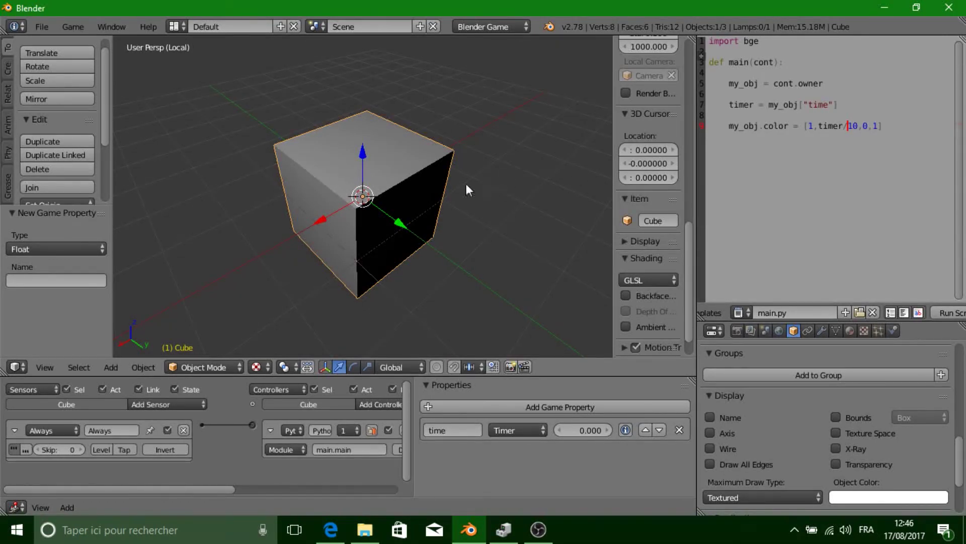
{"action": "left_click", "coordinate": [424, 166]}
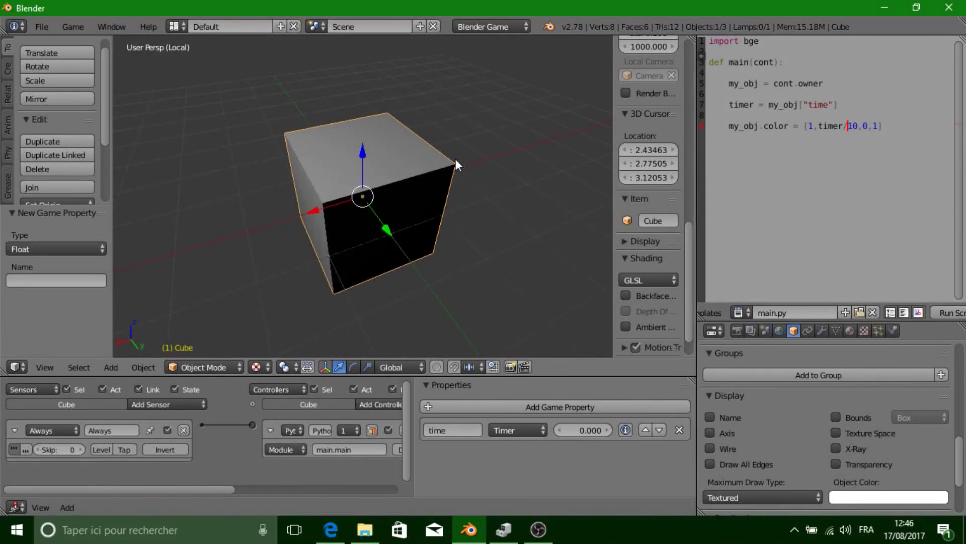
{"action": "key", "text": "p"}
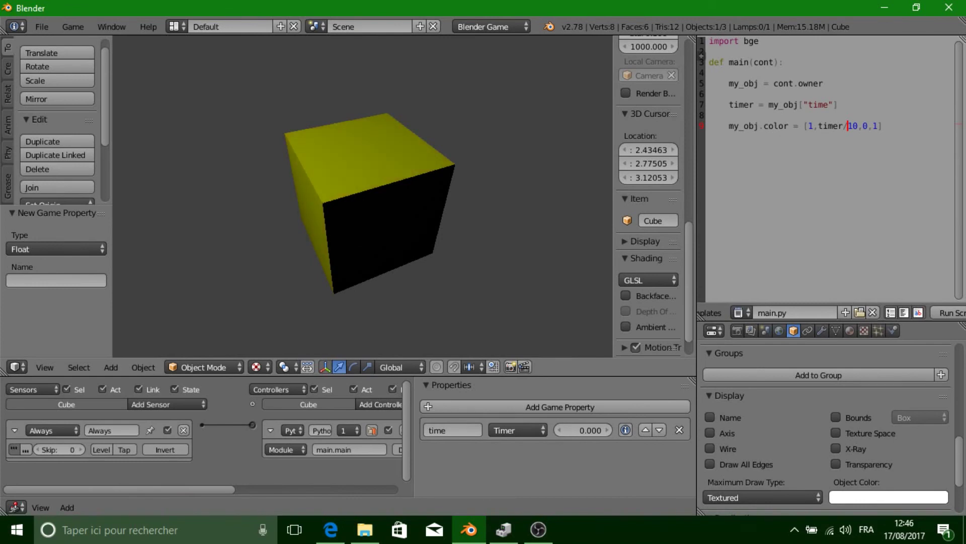
{"action": "key", "text": "Escape"}
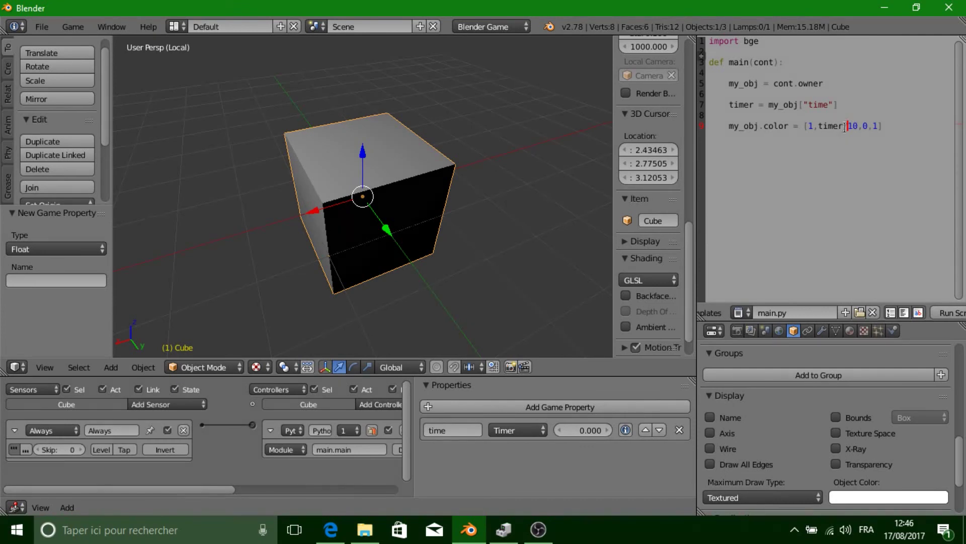
{"action": "left_click_drag", "start_coordinate": [845, 126], "coordinate": [817, 126]}
{"action": "left_click", "coordinate": [470, 184]}
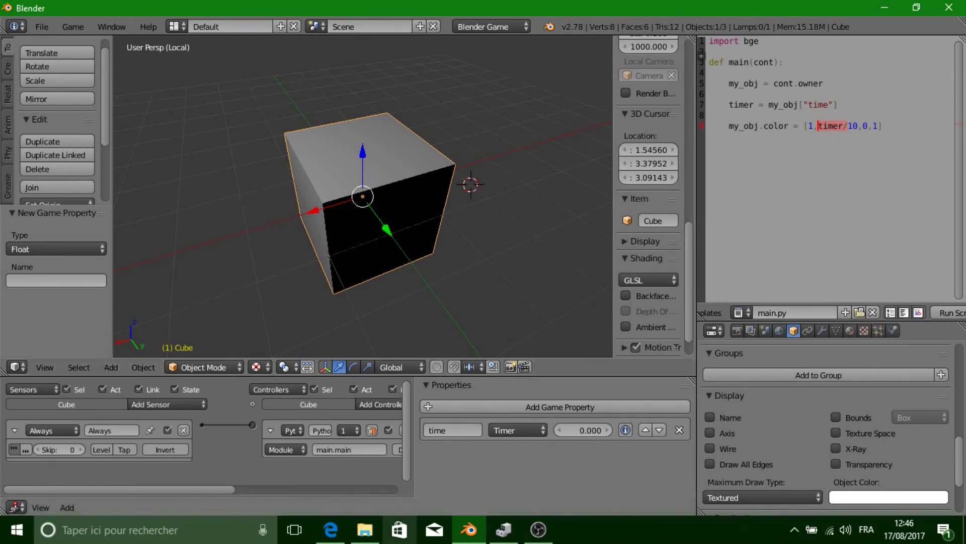
Switch to Edge and scroll through the KX_GameObject documentation page.
{"action": "left_click", "coordinate": [330, 528]}
{"action": "scroll", "coordinate": [428, 355], "scroll_direction": "down", "scroll_amount": 3}
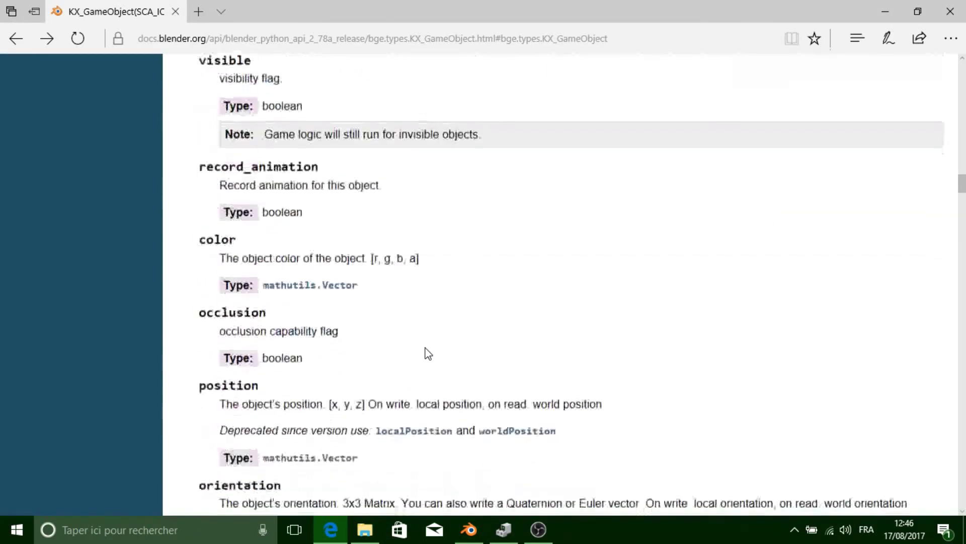
{"action": "scroll", "coordinate": [425, 352], "scroll_direction": "down", "scroll_amount": 3}
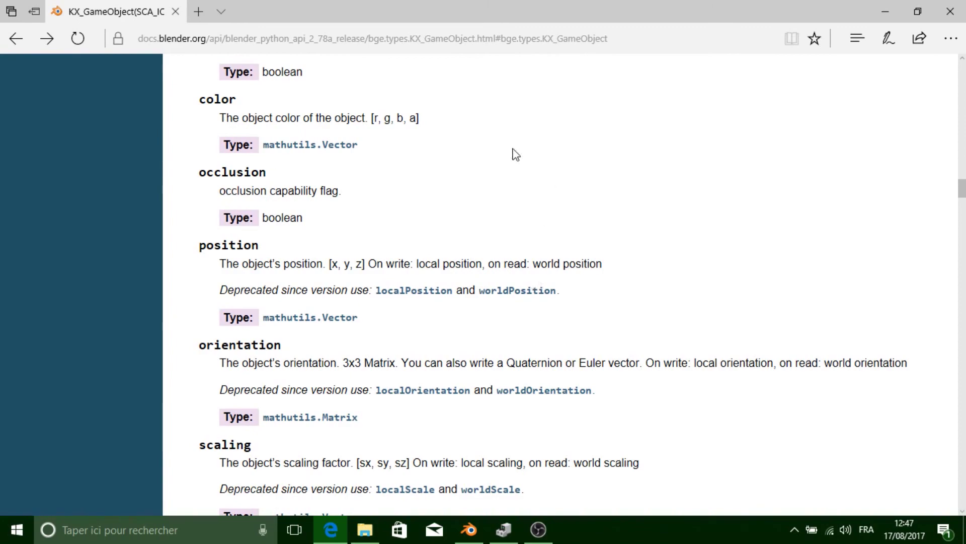
{"action": "scroll", "coordinate": [256, 257], "scroll_direction": "down", "scroll_amount": 3}
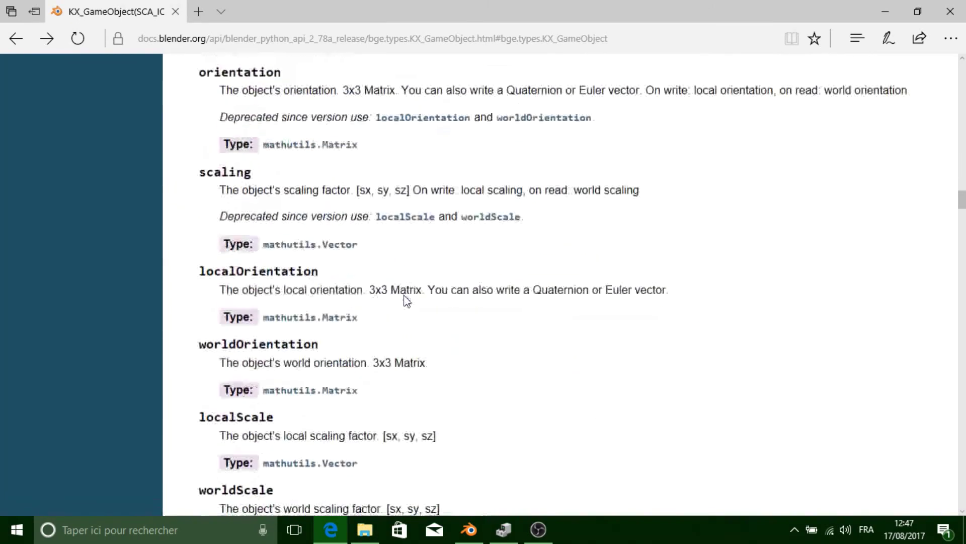
{"action": "scroll", "coordinate": [263, 322], "scroll_direction": "down", "scroll_amount": 2}
{"action": "scroll", "coordinate": [313, 234], "scroll_direction": "down", "scroll_amount": 4}
{"action": "scroll", "coordinate": [311, 234], "scroll_direction": "down", "scroll_amount": 5}
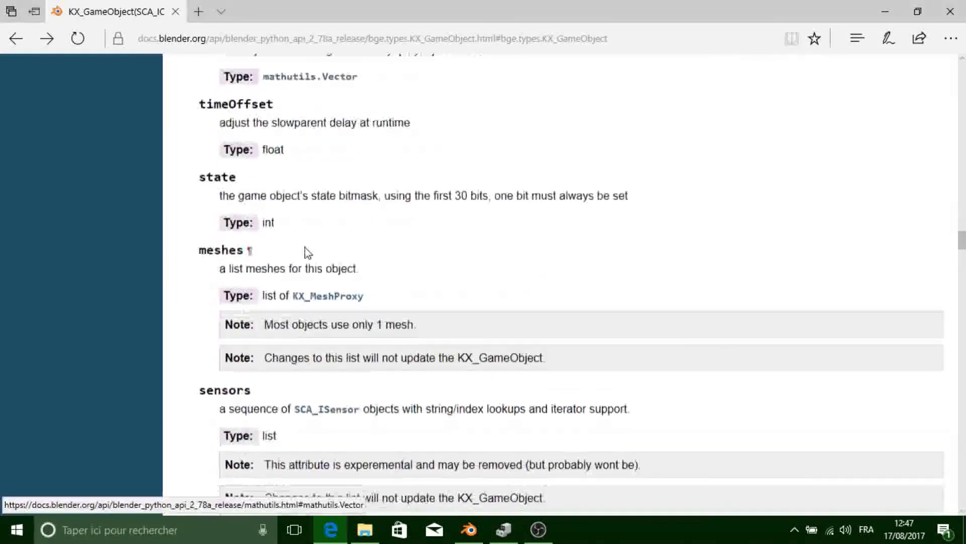
{"action": "scroll", "coordinate": [306, 252], "scroll_direction": "down", "scroll_amount": 5}
{"action": "scroll", "coordinate": [307, 252], "scroll_direction": "down", "scroll_amount": 5}
{"action": "scroll", "coordinate": [306, 252], "scroll_direction": "down", "scroll_amount": 5}
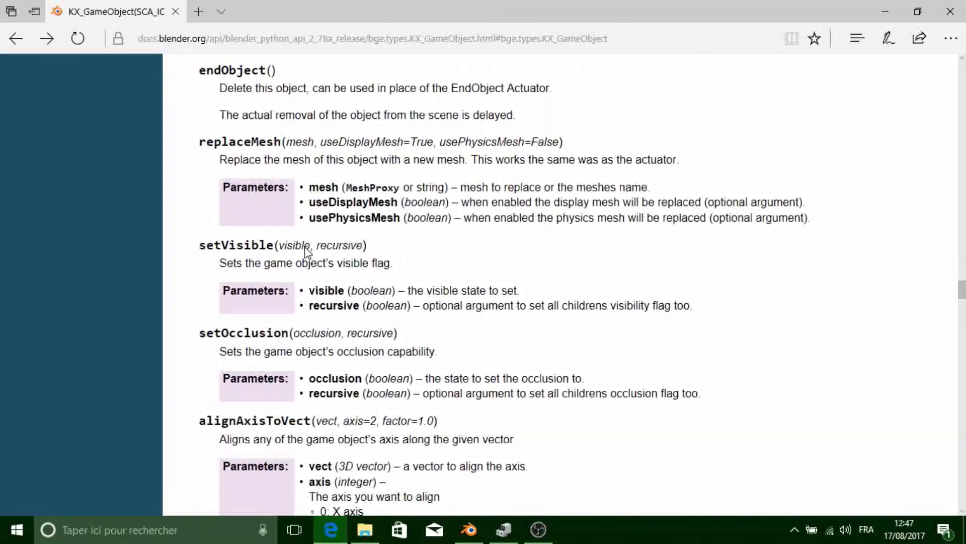
{"action": "scroll", "coordinate": [307, 252], "scroll_direction": "down", "scroll_amount": 5}
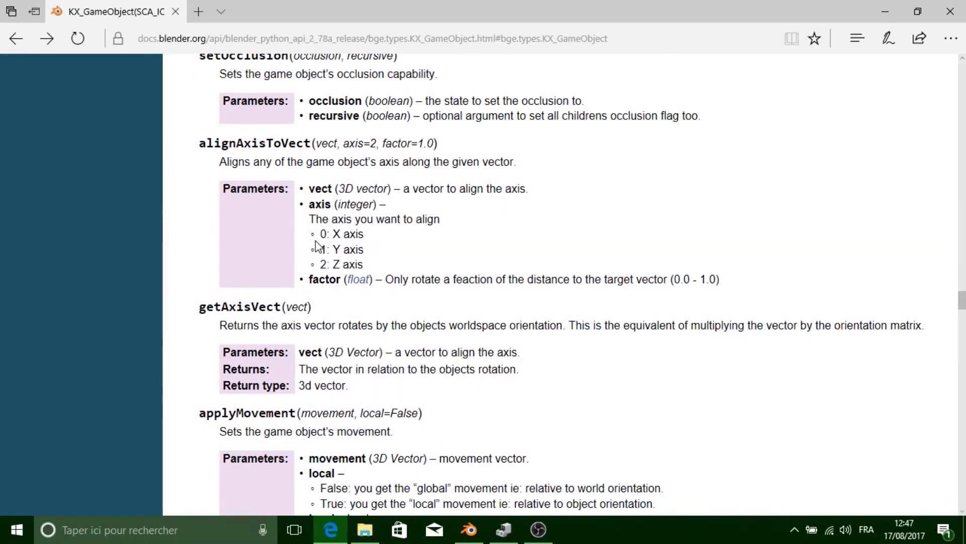
{"action": "scroll", "coordinate": [317, 247], "scroll_direction": "down", "scroll_amount": 8}
{"action": "scroll", "coordinate": [317, 246], "scroll_direction": "down", "scroll_amount": 6}
{"action": "scroll", "coordinate": [317, 244], "scroll_direction": "down", "scroll_amount": 7}
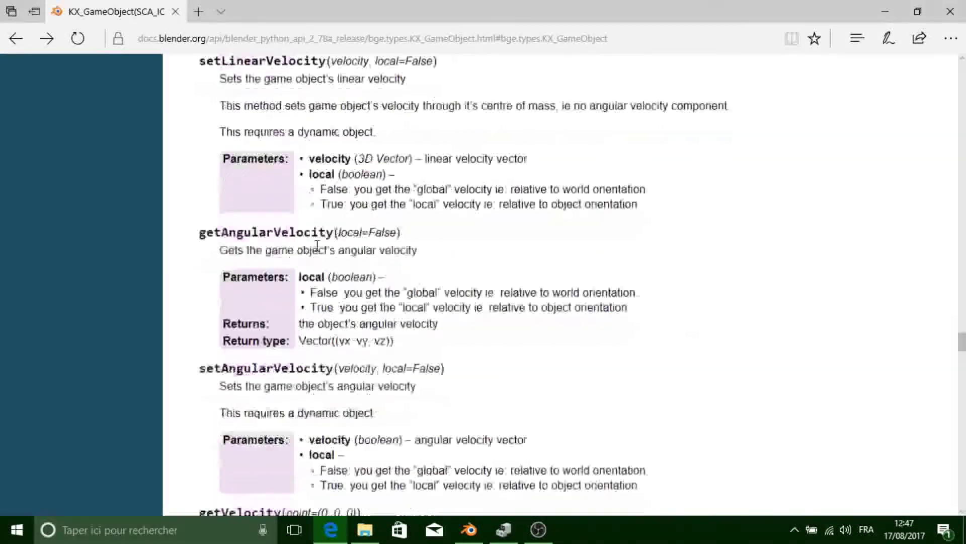
{"action": "scroll", "coordinate": [317, 243], "scroll_direction": "down", "scroll_amount": 5}
{"action": "scroll", "coordinate": [317, 246], "scroll_direction": "up", "scroll_amount": 10}
{"action": "scroll", "coordinate": [315, 248], "scroll_direction": "up", "scroll_amount": 10}
{"action": "scroll", "coordinate": [315, 250], "scroll_direction": "up", "scroll_amount": 10}
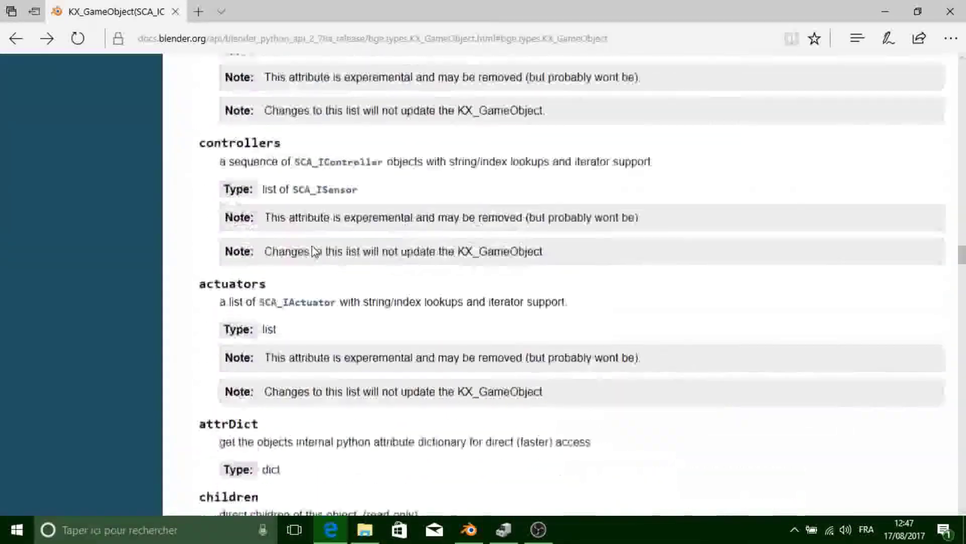
{"action": "scroll", "coordinate": [313, 247], "scroll_direction": "up", "scroll_amount": 10}
{"action": "scroll", "coordinate": [310, 252], "scroll_direction": "up", "scroll_amount": 10}
{"action": "scroll", "coordinate": [309, 253], "scroll_direction": "up", "scroll_amount": 10}
{"action": "scroll", "coordinate": [310, 252], "scroll_direction": "up", "scroll_amount": 10}
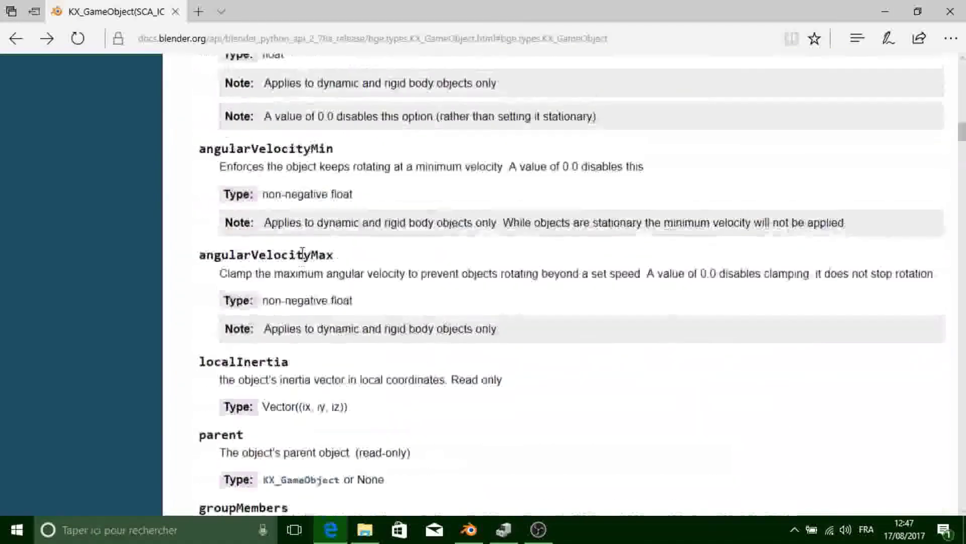
{"action": "scroll", "coordinate": [308, 252], "scroll_direction": "up", "scroll_amount": 10}
{"action": "scroll", "coordinate": [309, 252], "scroll_direction": "up", "scroll_amount": 10}
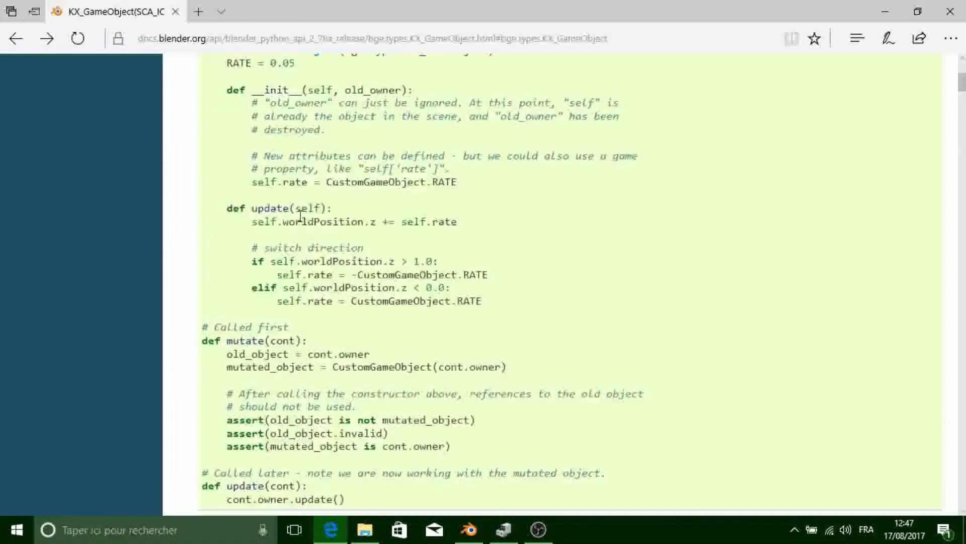
Go back to the Game Logic (bge.logic) page, browse it, and bring up Device Manager.
{"action": "left_click", "coordinate": [17, 40]}
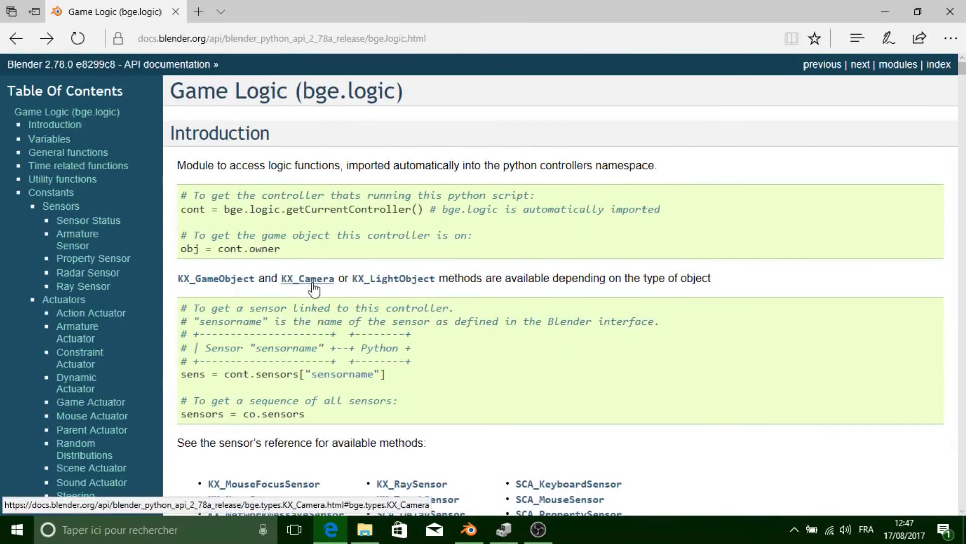
{"action": "scroll", "coordinate": [314, 289], "scroll_direction": "down", "scroll_amount": 2}
{"action": "scroll", "coordinate": [435, 197], "scroll_direction": "down", "scroll_amount": 5}
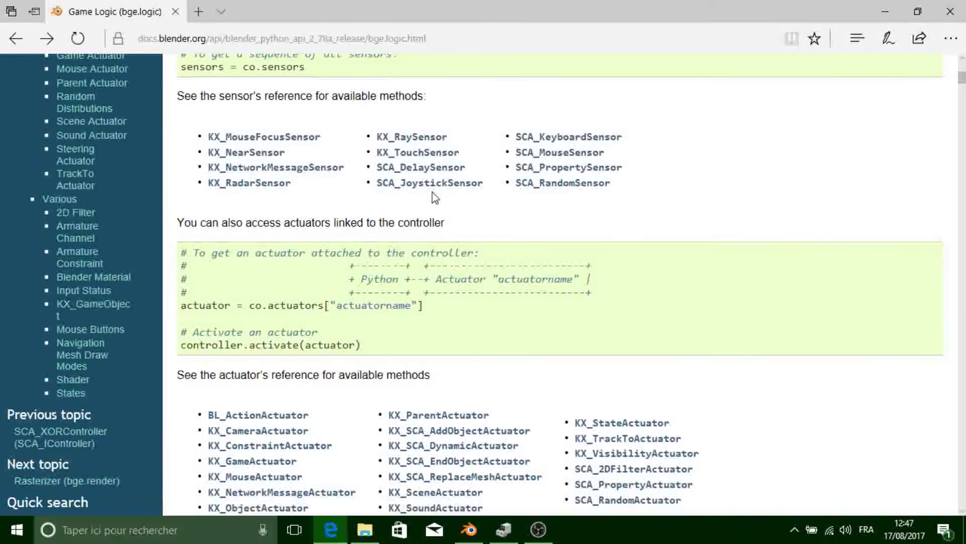
{"action": "scroll", "coordinate": [435, 197], "scroll_direction": "down", "scroll_amount": 6}
{"action": "scroll", "coordinate": [303, 406], "scroll_direction": "down", "scroll_amount": 4}
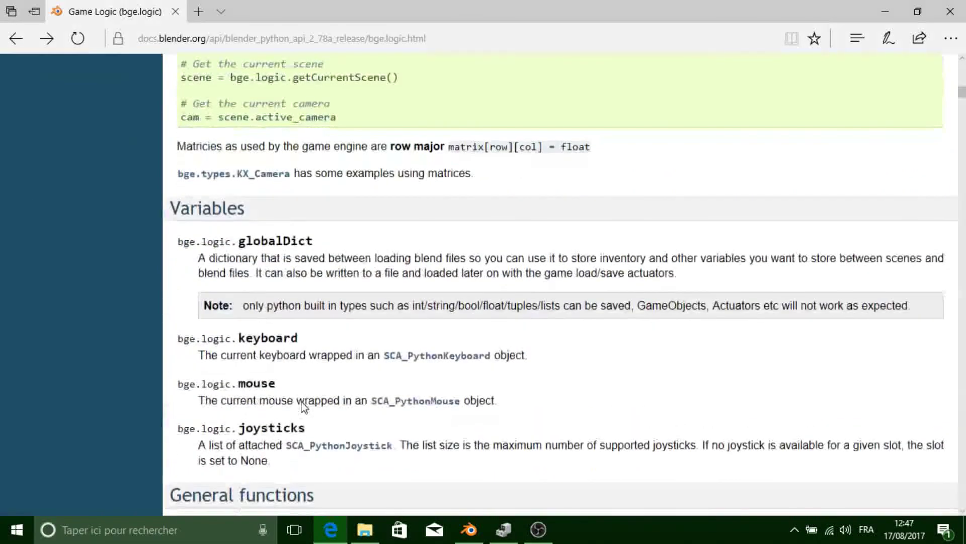
{"action": "scroll", "coordinate": [303, 405], "scroll_direction": "down", "scroll_amount": 4}
{"action": "scroll", "coordinate": [353, 394], "scroll_direction": "up", "scroll_amount": 2}
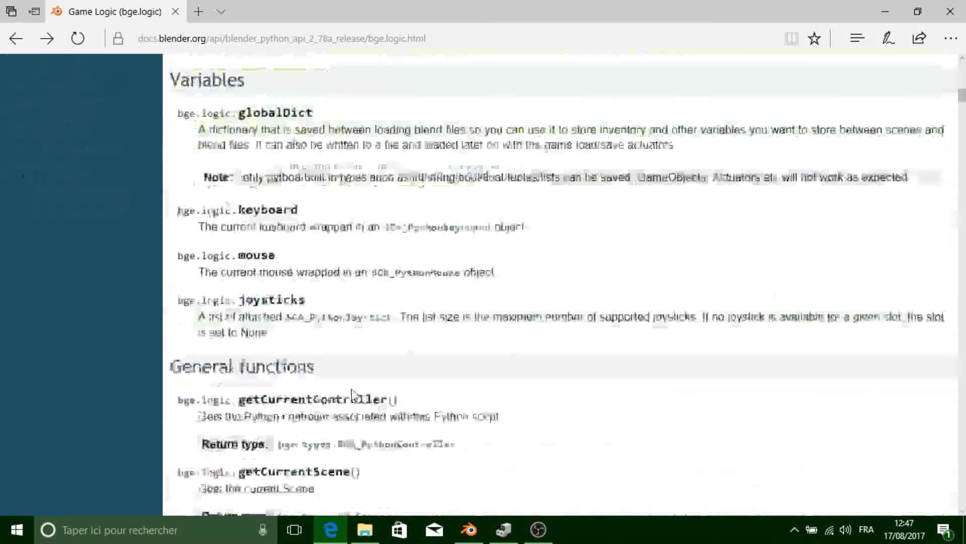
{"action": "scroll", "coordinate": [352, 394], "scroll_direction": "down", "scroll_amount": 2}
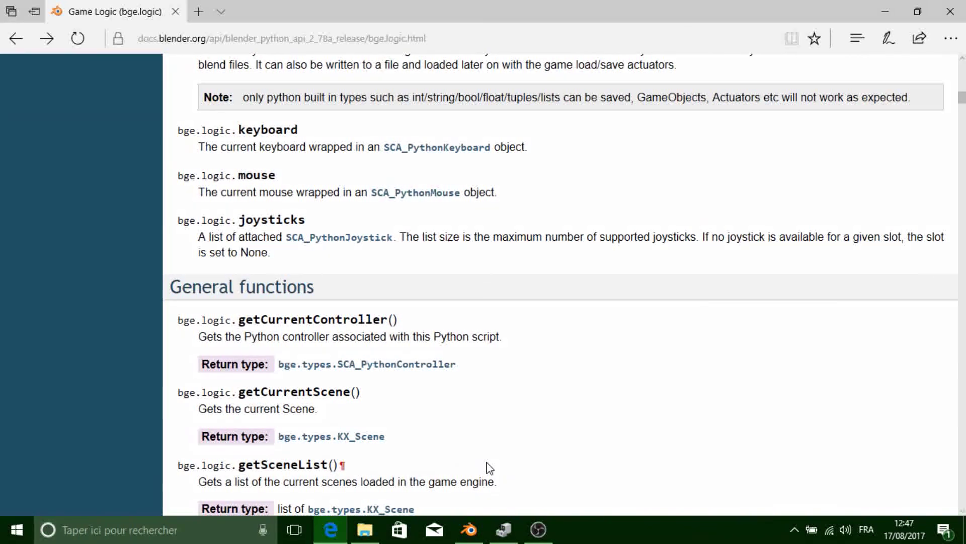
{"action": "left_click", "coordinate": [518, 525]}
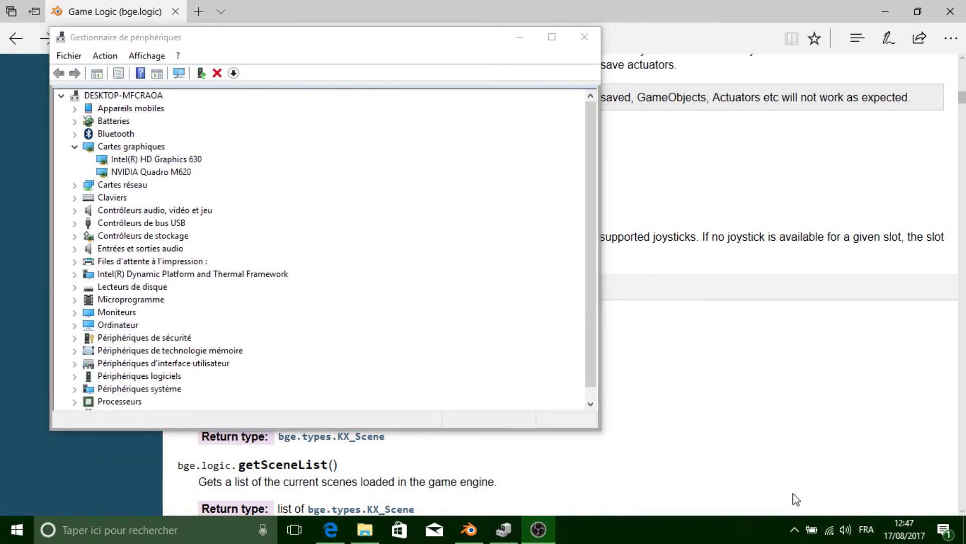
{"action": "left_click_drag", "start_coordinate": [811, 529], "coordinate": [829, 530]}
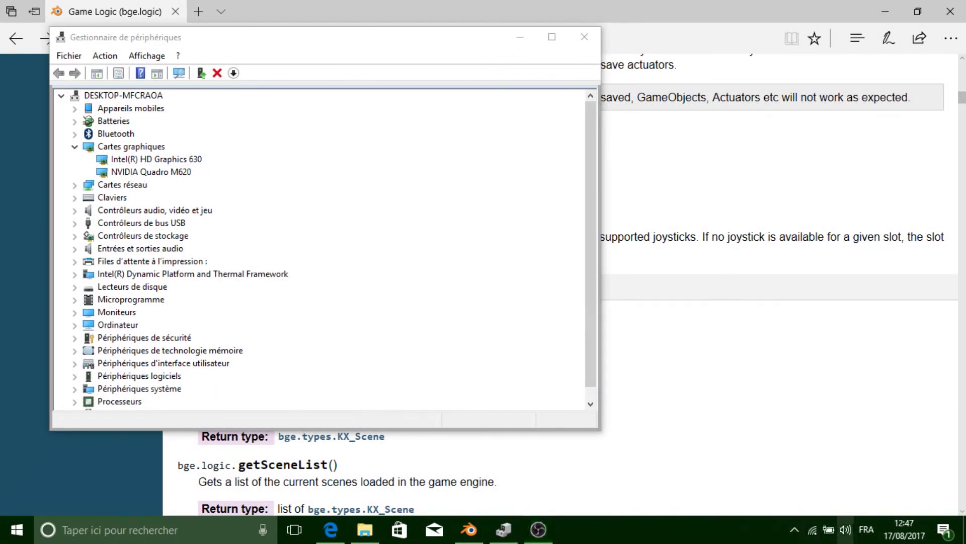